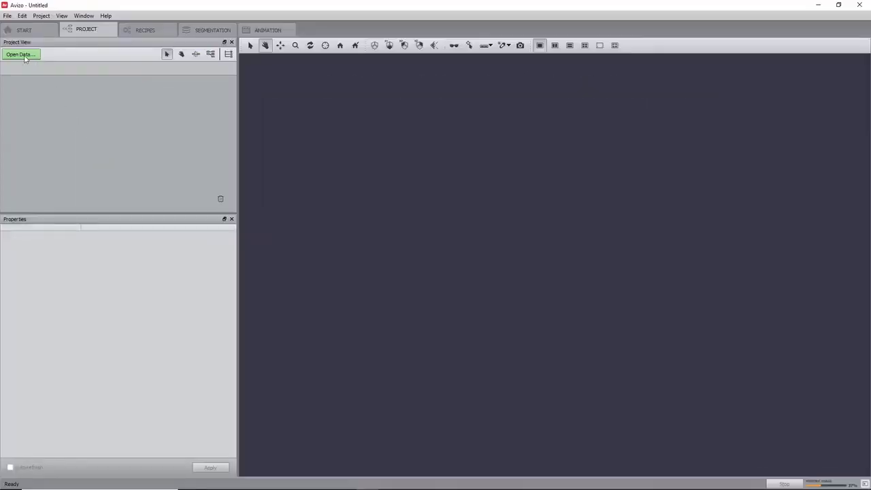
# Load BCI_reference.am from the data/tutorials/xvolumecorrelation folder
pyautogui.click(23, 56)
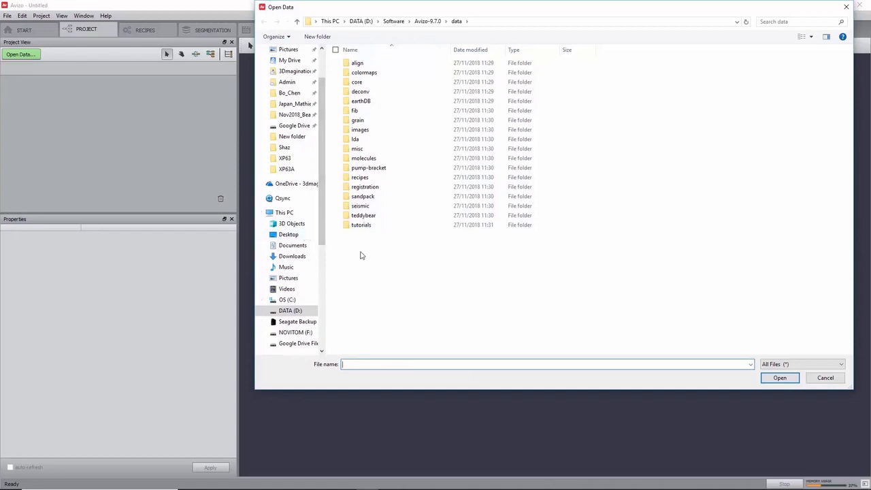
pyautogui.doubleClick(362, 225)
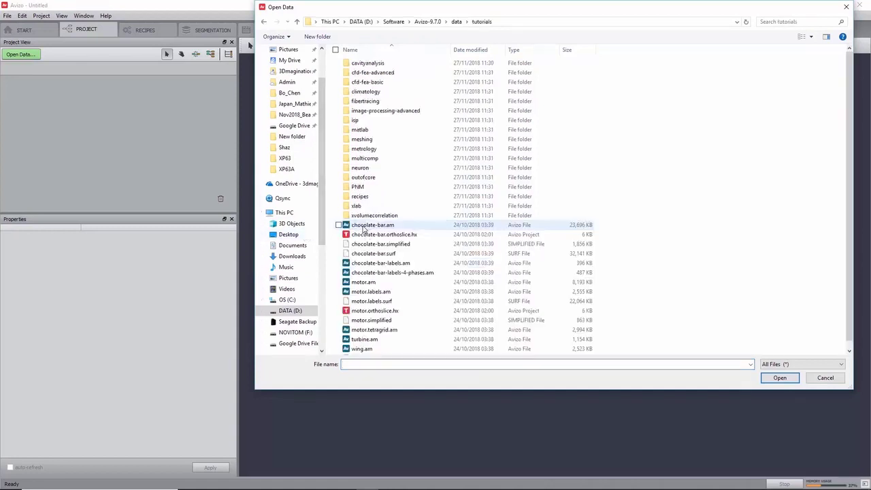
pyautogui.doubleClick(373, 216)
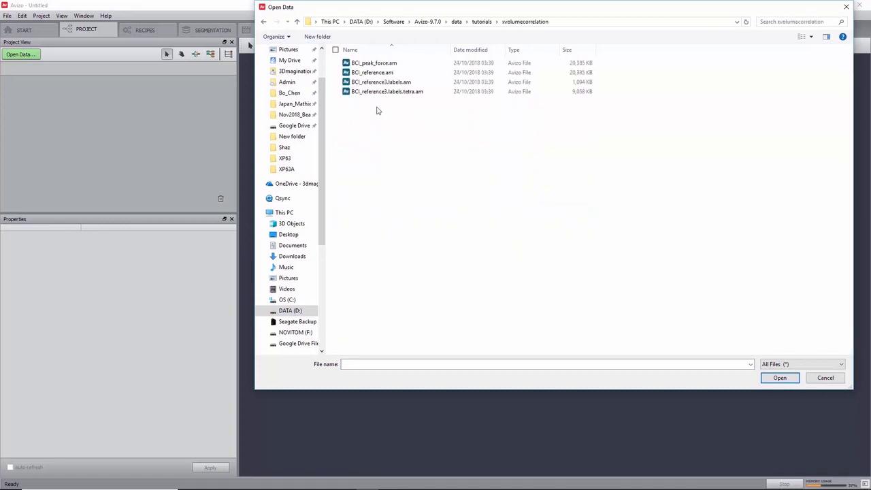
pyautogui.doubleClick(379, 72)
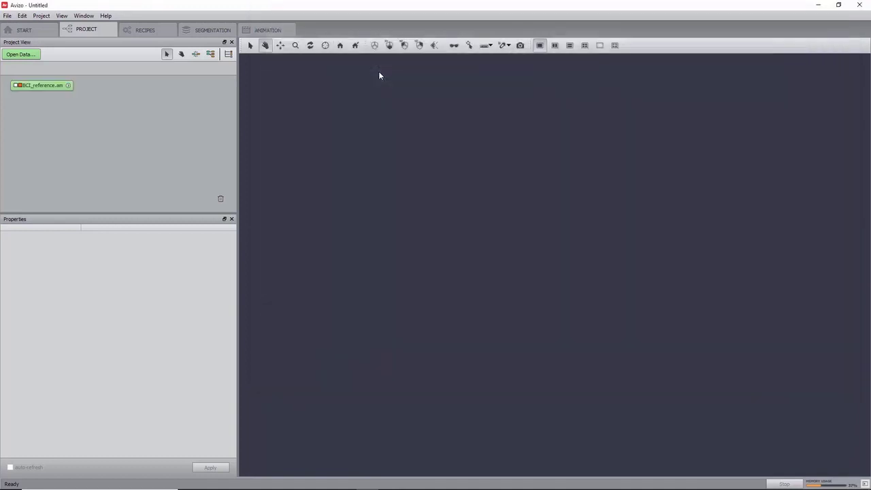
# Attach an Ortho Slice to BCI_reference.am showing yz slice 120
pyautogui.click(44, 86)
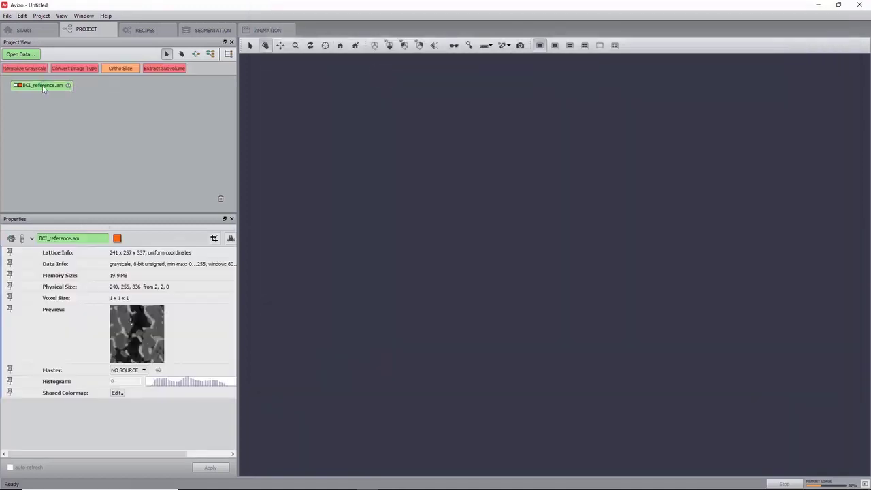
pyautogui.click(119, 69)
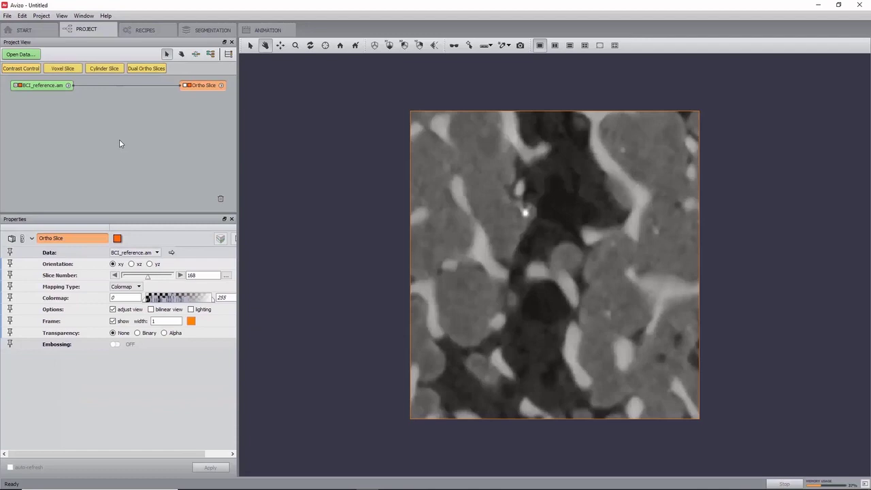
pyautogui.click(150, 264)
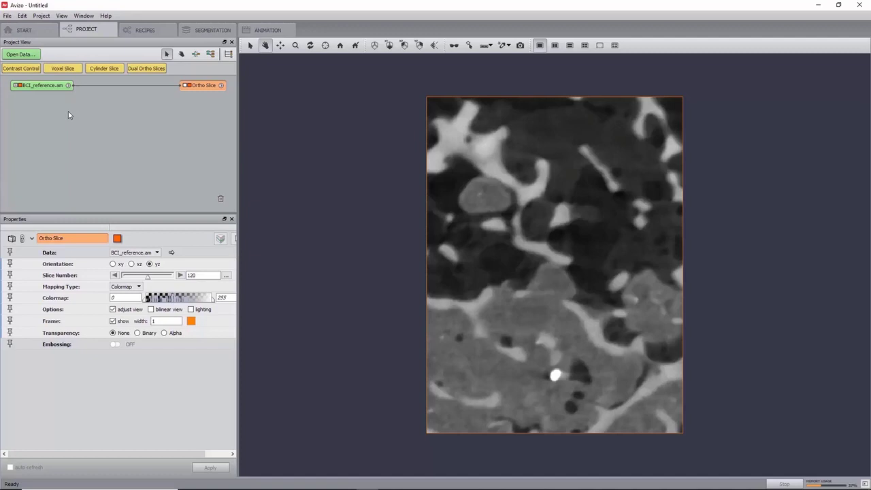
# Compute a Radial Autocorrelation of BCI_reference.am
pyautogui.rightClick(51, 91)
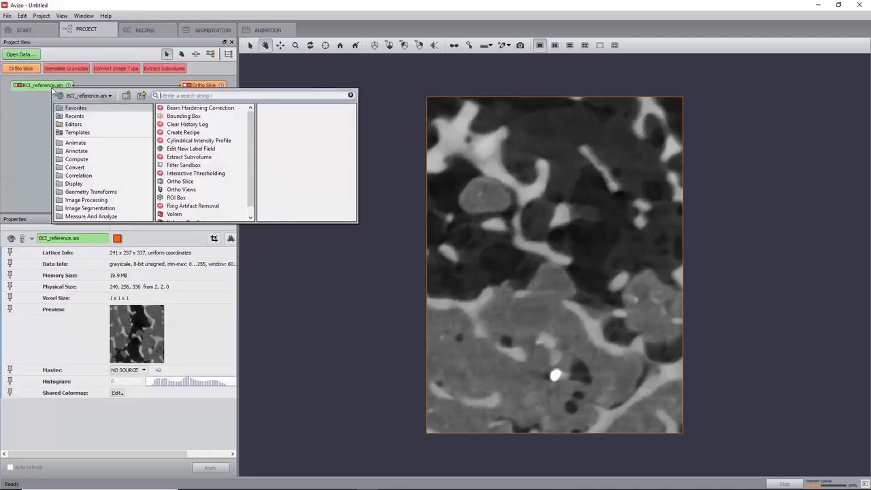
pyautogui.write('radial')
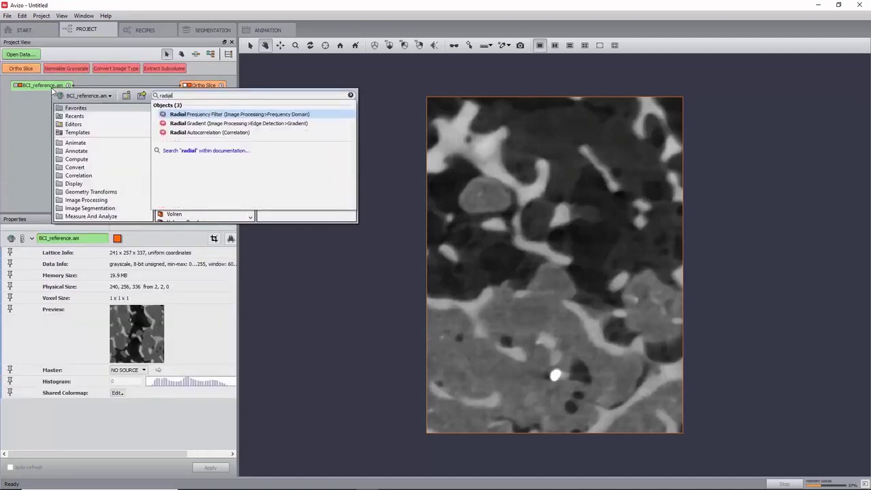
pyautogui.click(181, 132)
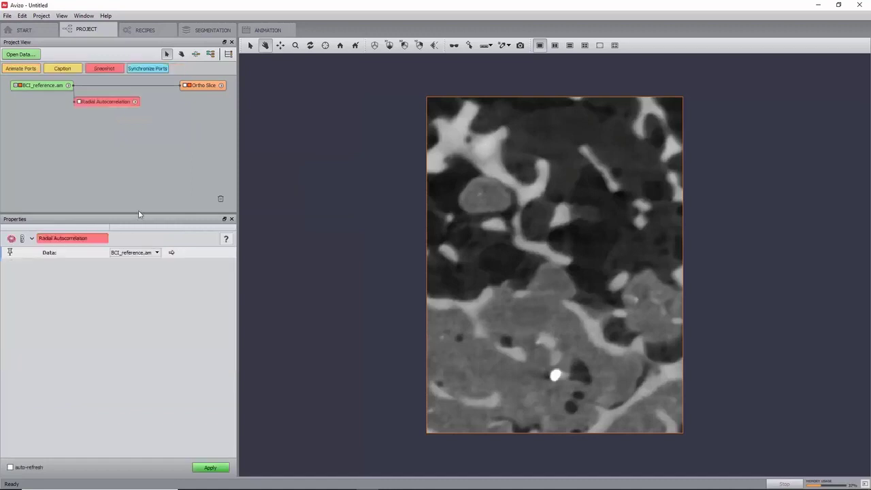
pyautogui.click(216, 468)
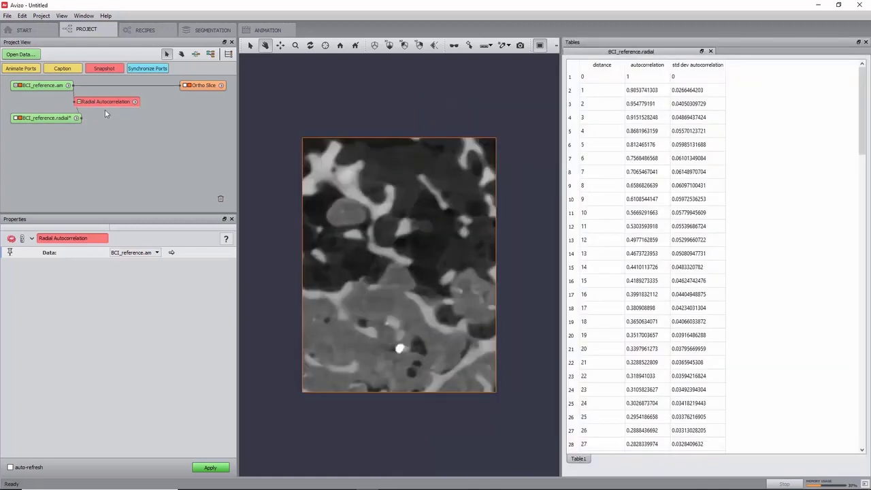
# Plot BCI_reference.radial with Plot Spreadsheet: X Table1-distance, Y autocorrelation
pyautogui.click(67, 119)
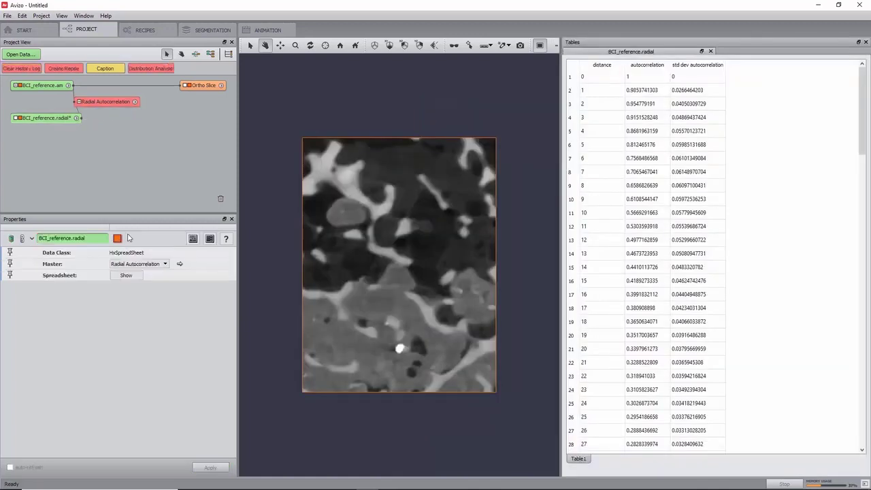
pyautogui.rightClick(45, 119)
pyautogui.write('plot')
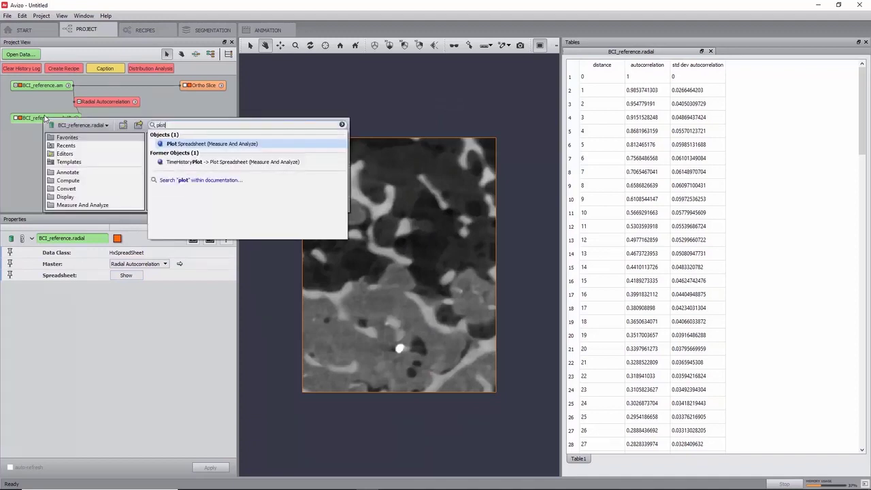
pyautogui.press('Return')
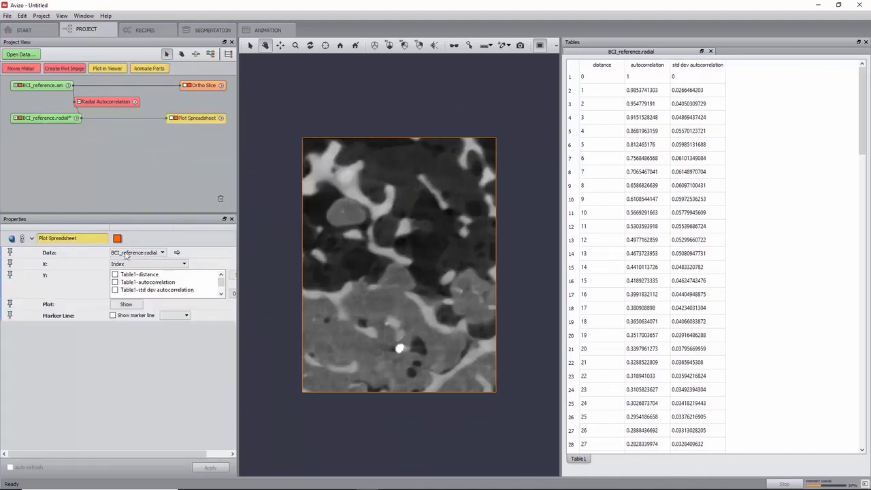
pyautogui.click(119, 264)
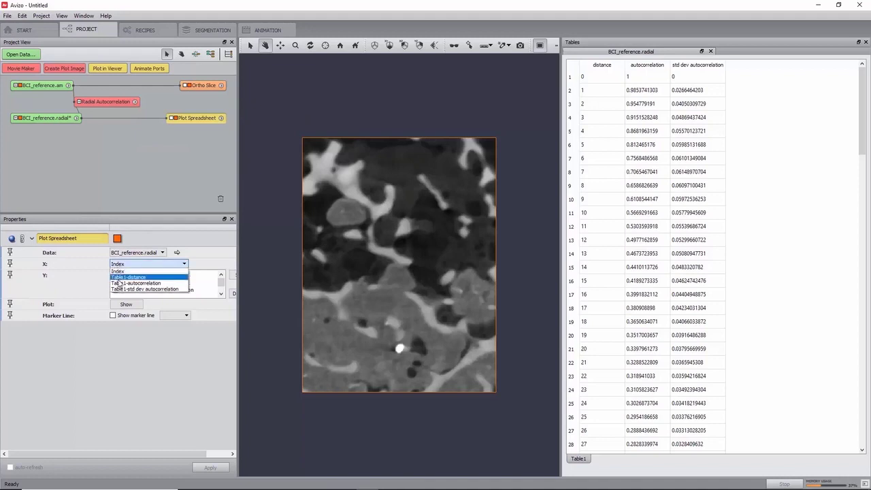
pyautogui.click(118, 278)
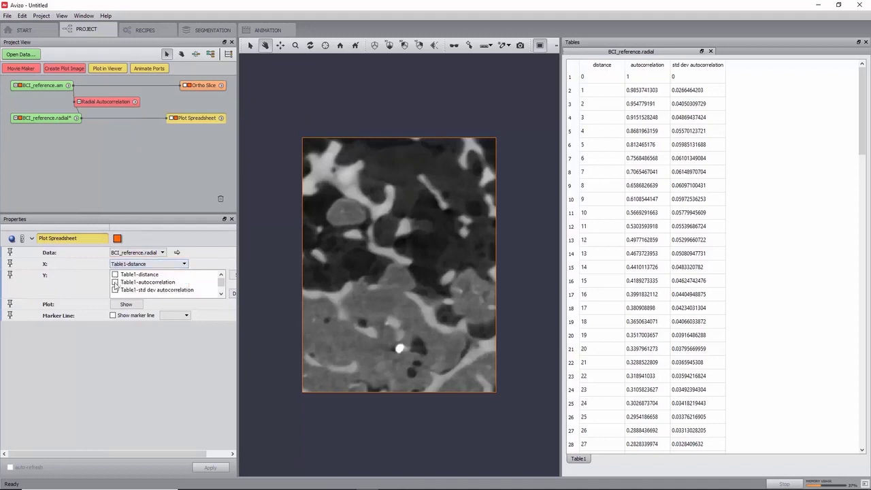
pyautogui.click(115, 282)
pyautogui.click(133, 305)
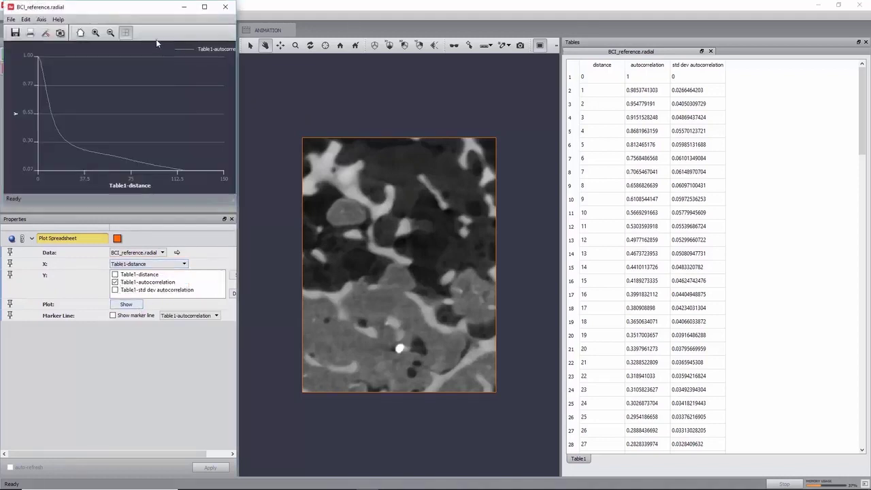
# Enlarge and review the autocorrelation plot, then close it and the results table
pyautogui.moveTo(133, 4); pyautogui.dragTo(309, 87)
pyautogui.moveTo(407, 271); pyautogui.dragTo(664, 371)
pyautogui.scroll(-2, 292, 288)
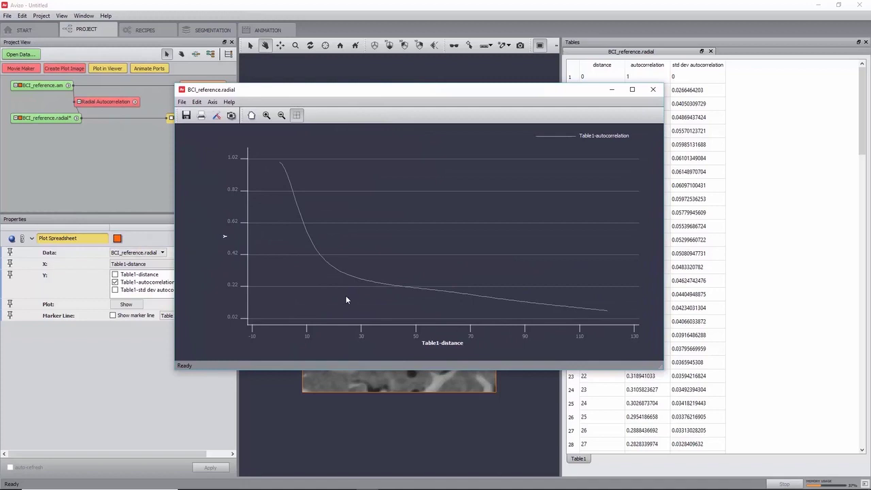
pyautogui.scroll(-1, 349, 277)
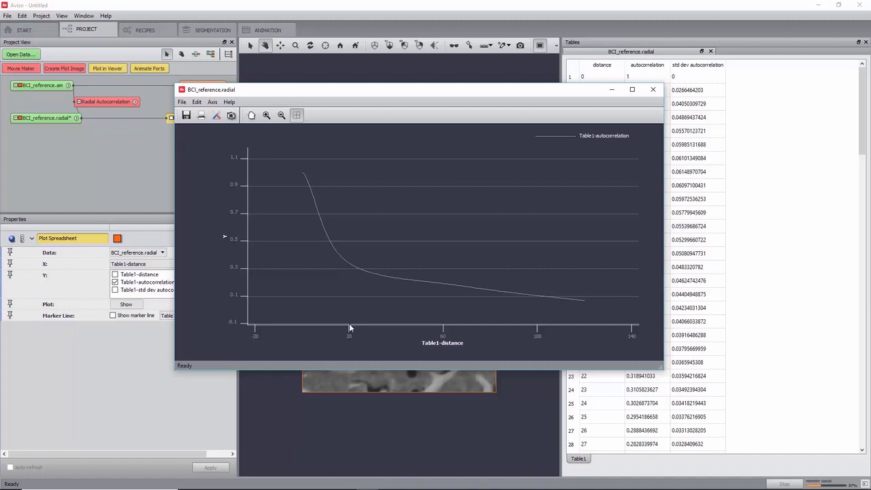
pyautogui.click(654, 90)
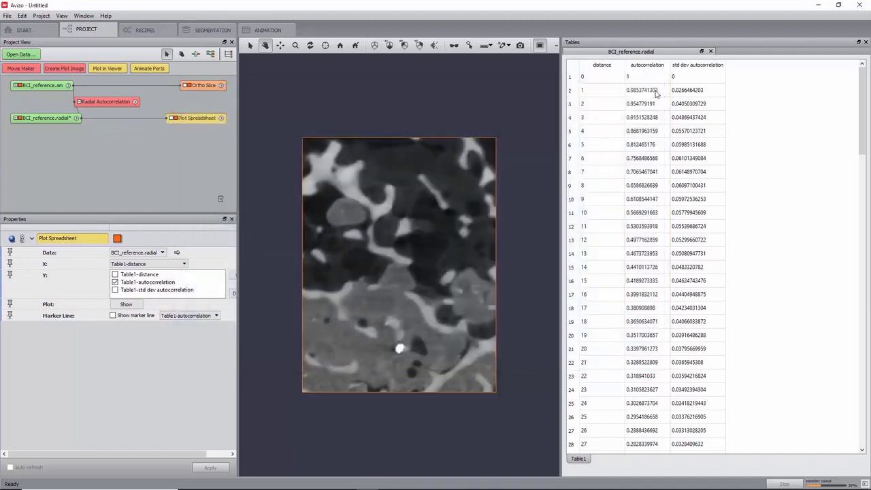
pyautogui.click(866, 42)
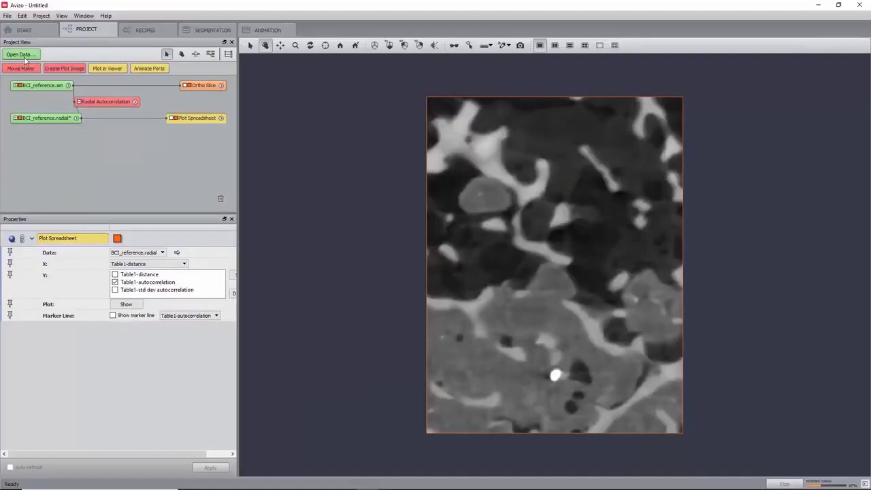
# Load BCI_peak_force.am and attach a second Ortho Slice to it
pyautogui.hotkey('ctrl', 'o')
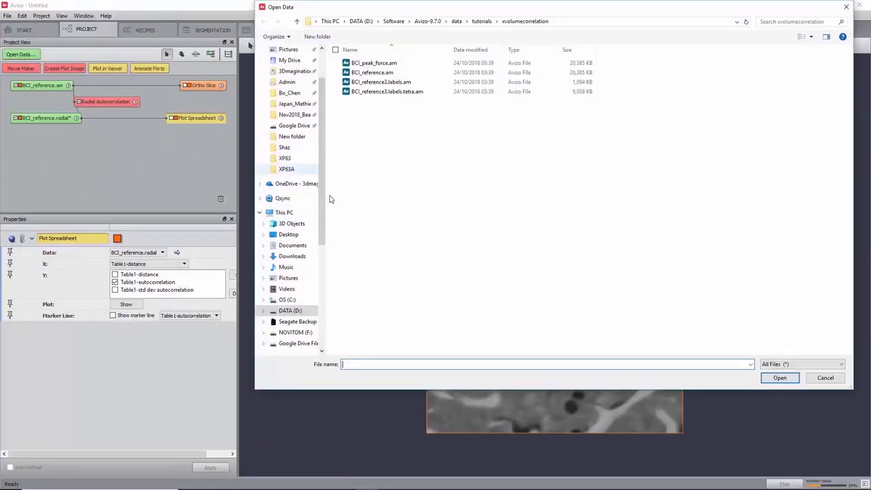
pyautogui.doubleClick(375, 63)
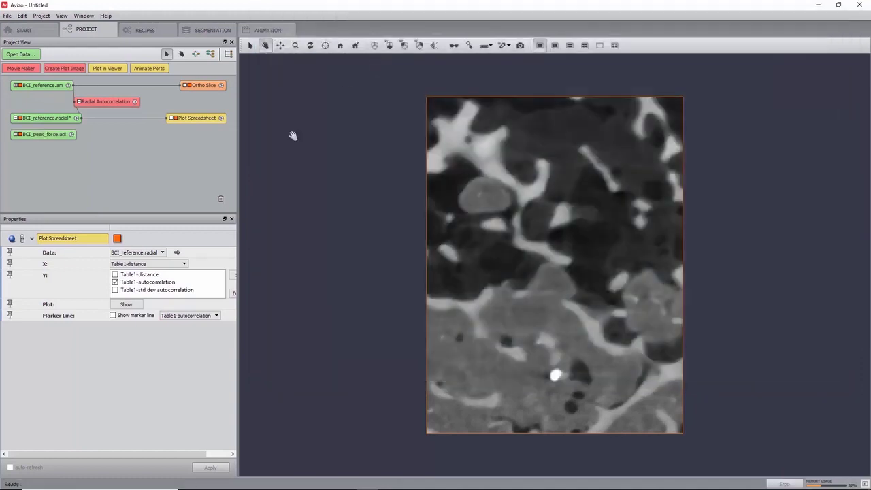
pyautogui.click(49, 135)
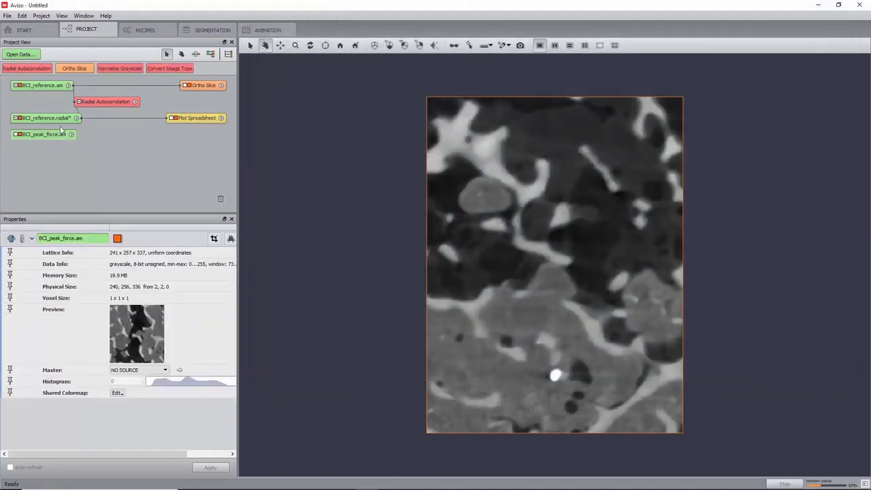
pyautogui.click(66, 70)
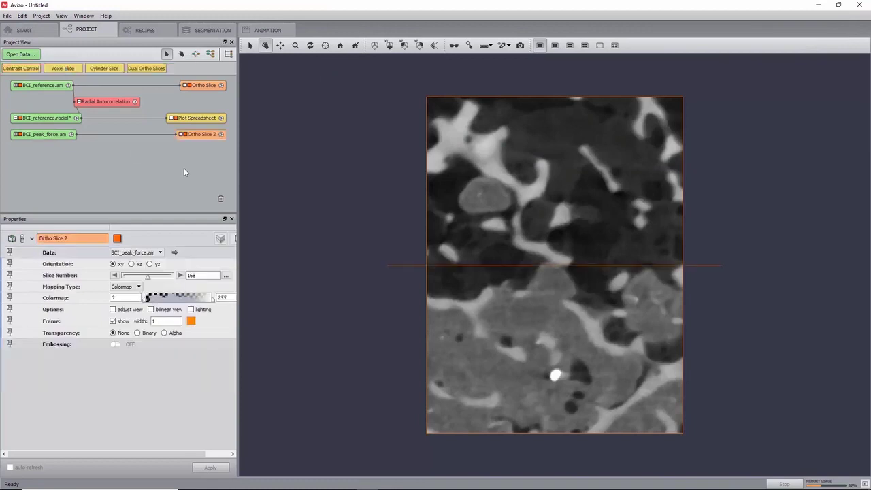
# Link Ortho Slice 2's orientation and colormap to the first Ortho Slice
pyautogui.click(23, 240)
pyautogui.moveTo(22, 265); pyautogui.dragTo(186, 119)
pyautogui.moveTo(205, 87); pyautogui.dragTo(204, 87)
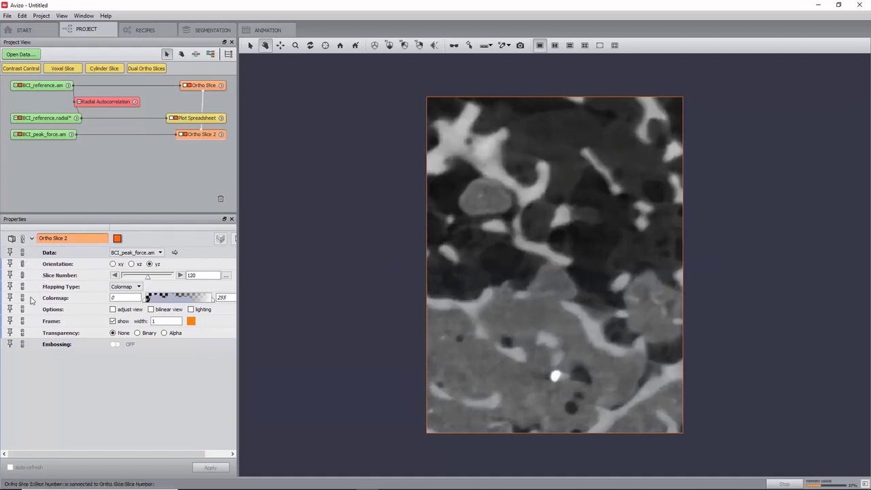
pyautogui.moveTo(23, 299); pyautogui.dragTo(210, 87)
# Toggle Ortho Slice 2 repeatedly to compare against the reference, leaving it visible
pyautogui.click(186, 136)
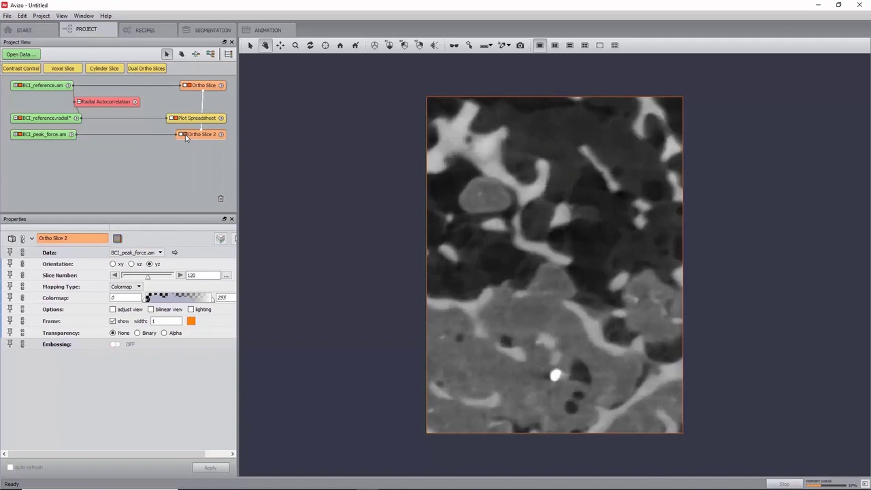
pyautogui.click(185, 136)
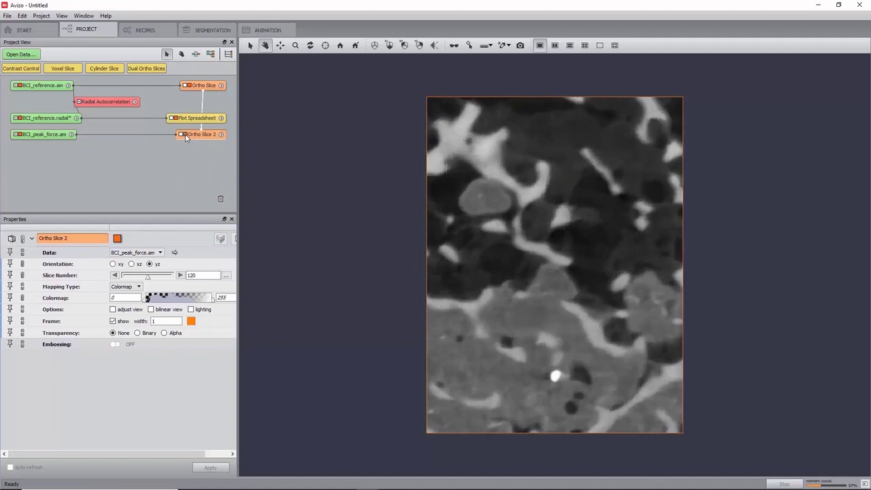
pyautogui.click(186, 137)
pyautogui.click(185, 136)
pyautogui.click(186, 136)
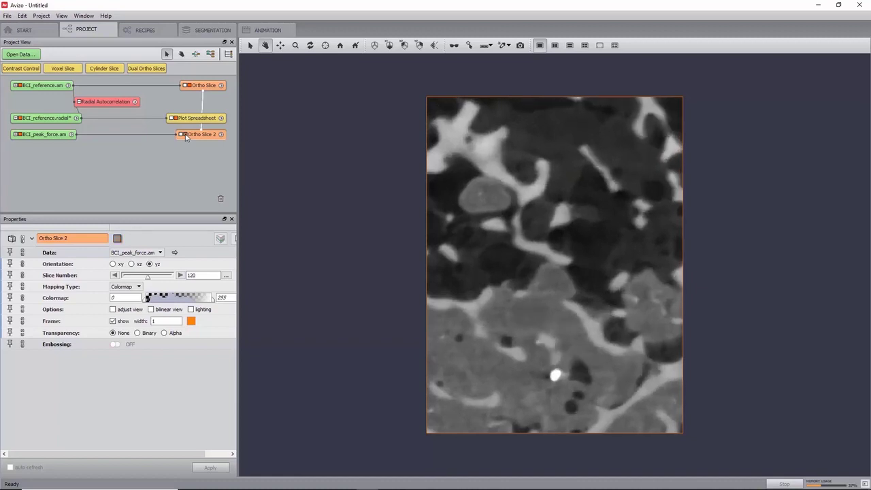
pyautogui.click(186, 136)
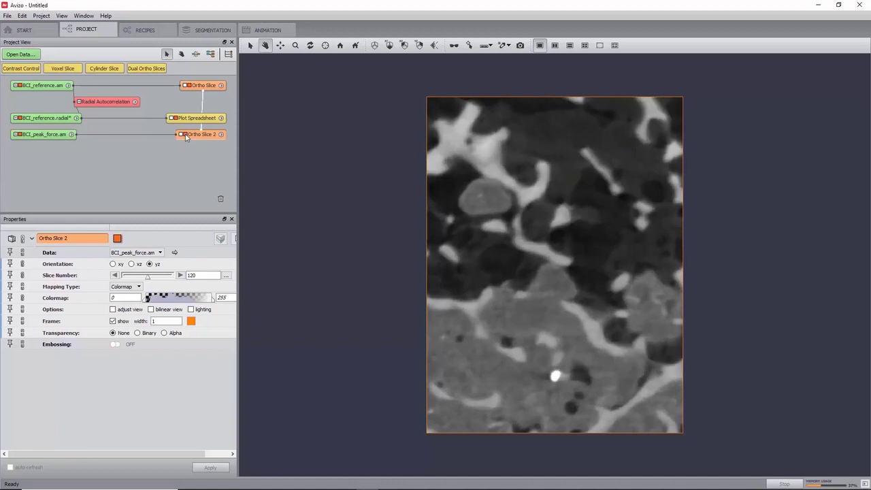
pyautogui.click(186, 137)
pyautogui.click(185, 136)
pyautogui.click(186, 136)
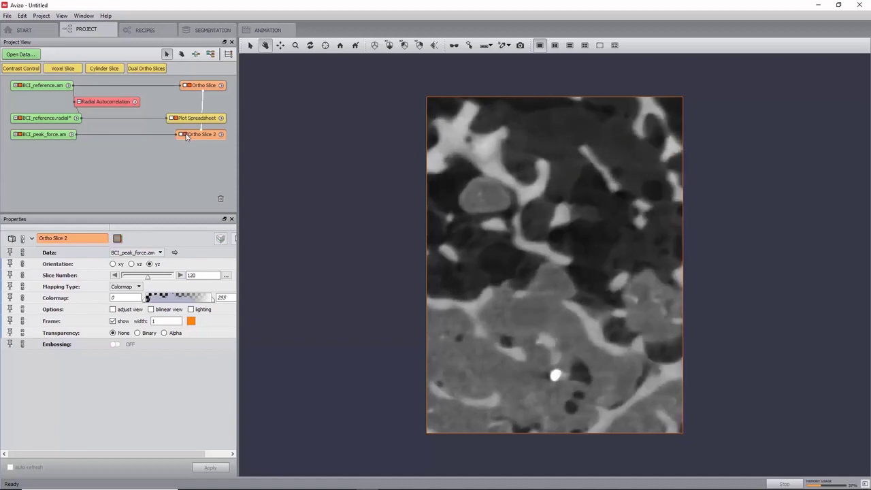
pyautogui.click(186, 136)
pyautogui.click(58, 135)
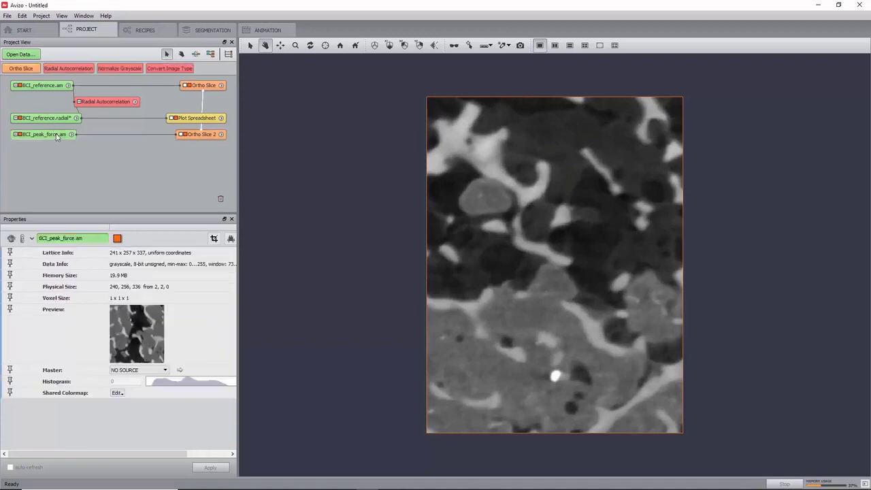
# Subtract BCI_peak_force.am from BCI_reference.am with Subtract Image
pyautogui.rightClick(41, 85)
pyautogui.write('subtr')
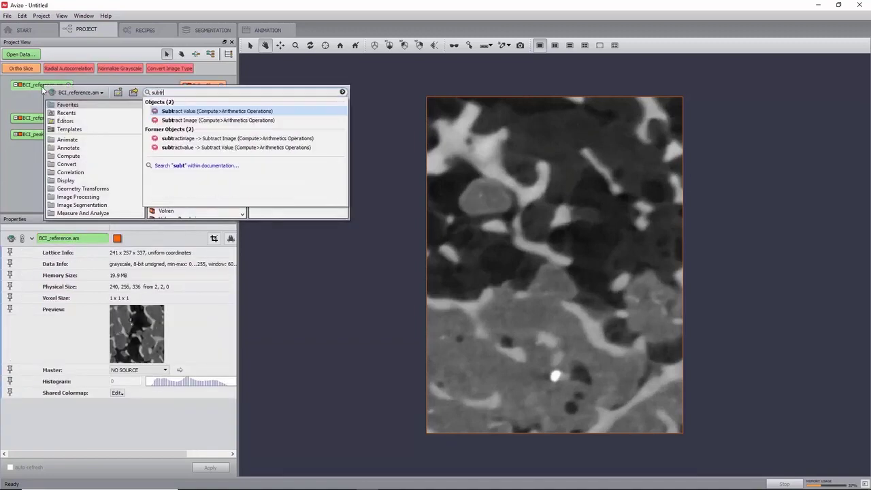
pyautogui.press('Down')
pyautogui.press('Return')
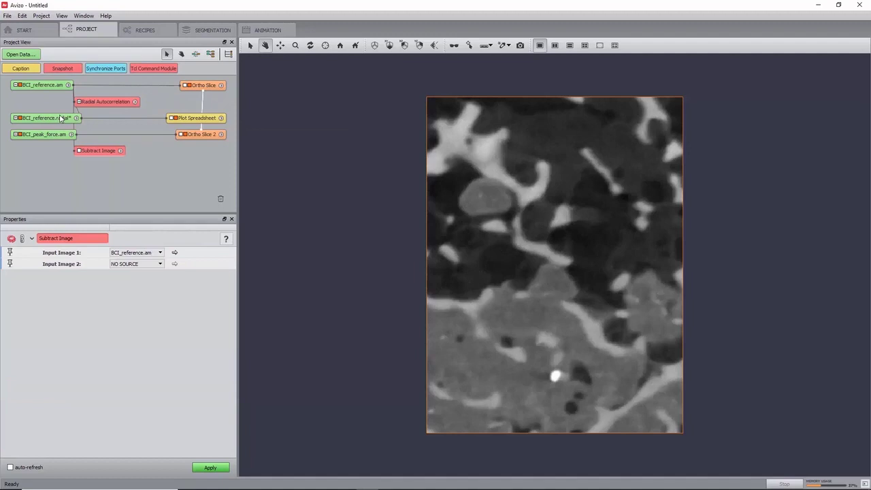
pyautogui.moveTo(94, 158); pyautogui.dragTo(141, 158)
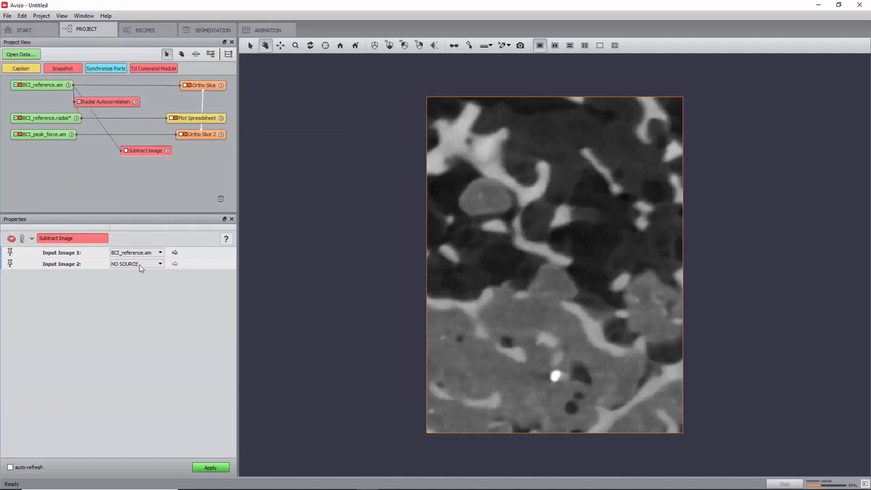
pyautogui.click(139, 265)
pyautogui.click(140, 286)
pyautogui.click(210, 468)
# Show BCI_reference.sub as a yz Ortho Slice at slice 200, hiding the reference slice
pyautogui.click(43, 151)
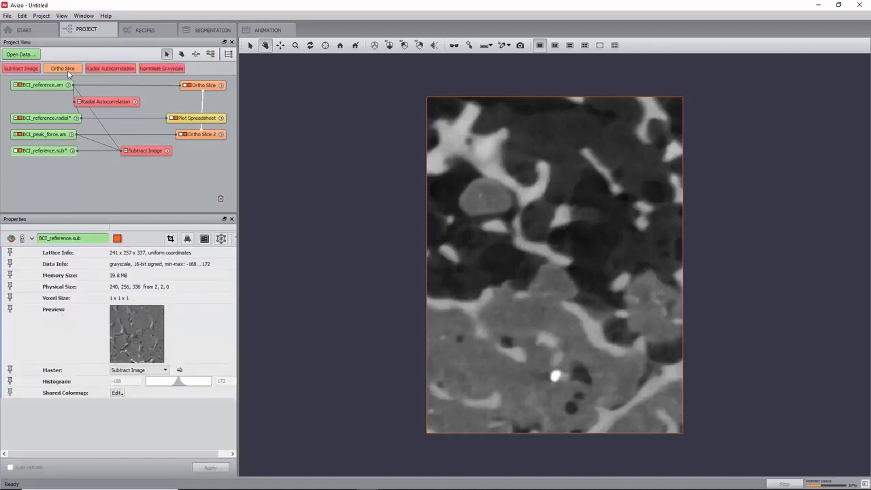
pyautogui.click(62, 69)
pyautogui.click(189, 85)
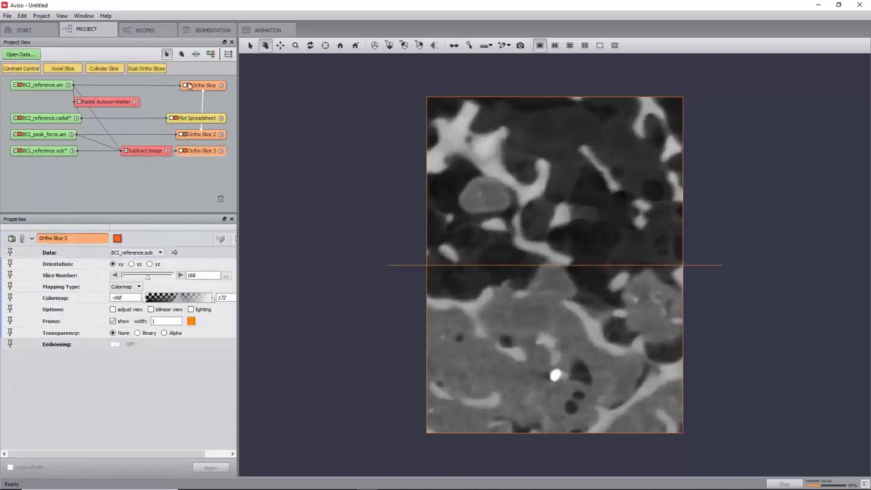
pyautogui.click(190, 85)
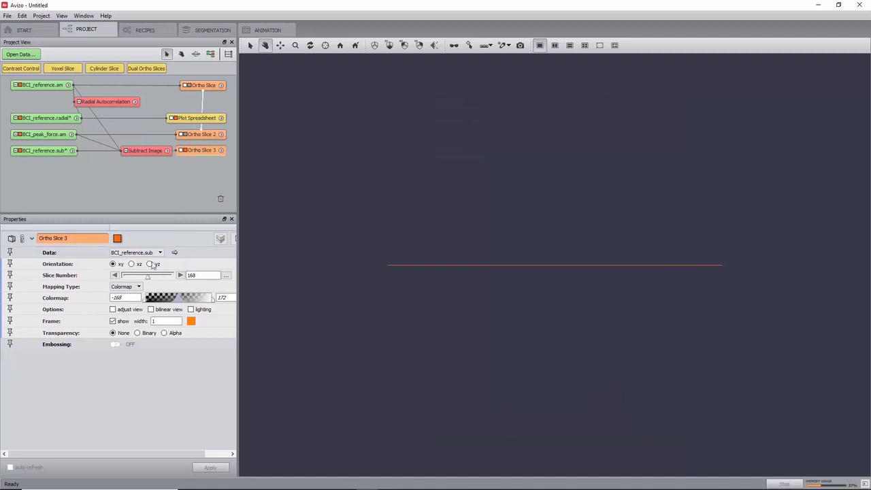
pyautogui.click(150, 264)
pyautogui.write('200')
pyautogui.press('Return')
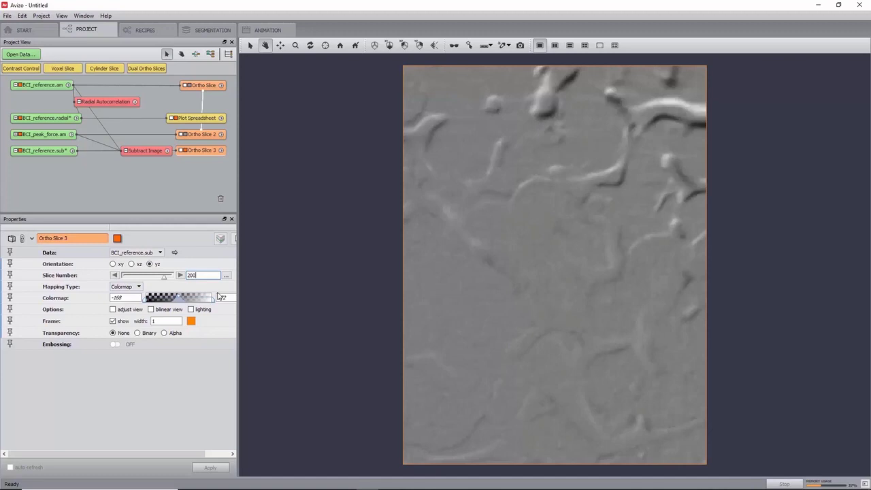
# Fit the residual slice's colour range to the data histogram (-41 to 41)
pyautogui.click(218, 454)
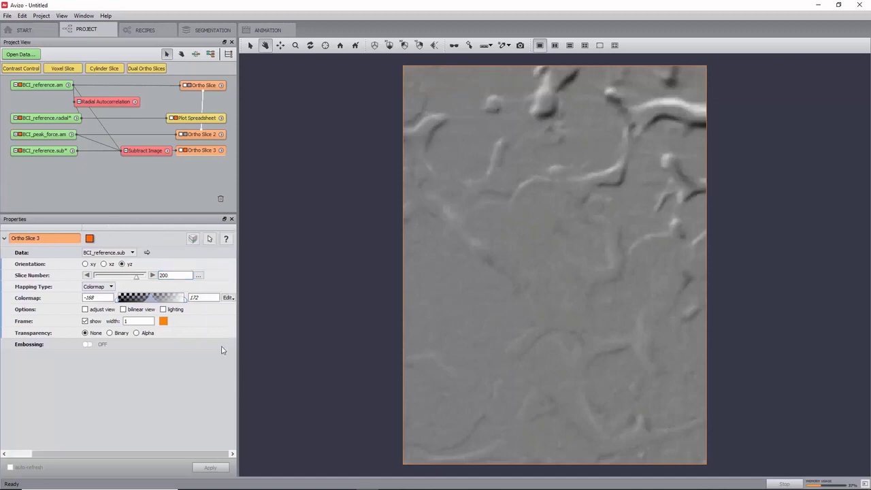
pyautogui.click(228, 298)
pyautogui.moveTo(262, 308)
pyautogui.click(333, 320)
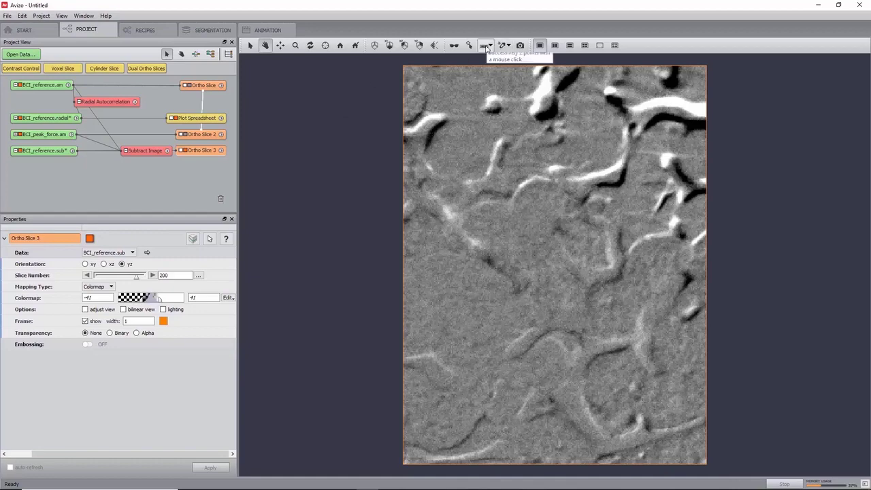
# Draw a 9.18 line measurement across the bright band on the residual slice
pyautogui.click(486, 47)
pyautogui.click(677, 112)
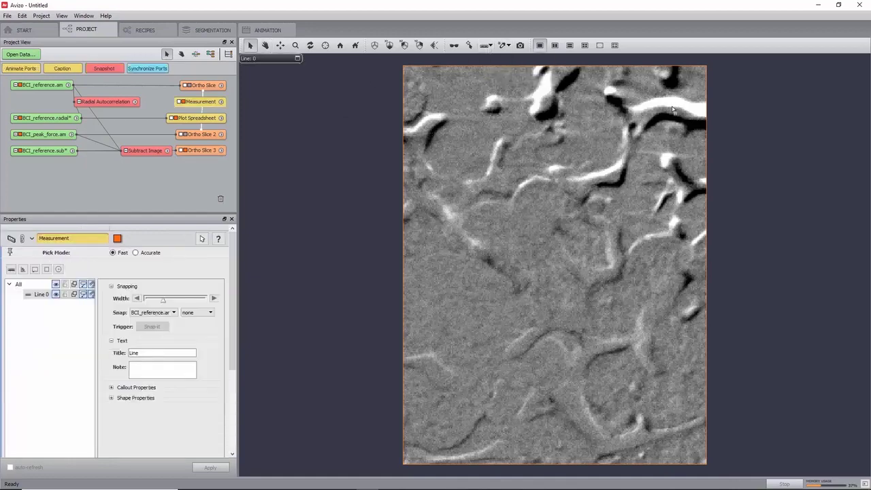
pyautogui.click(671, 101)
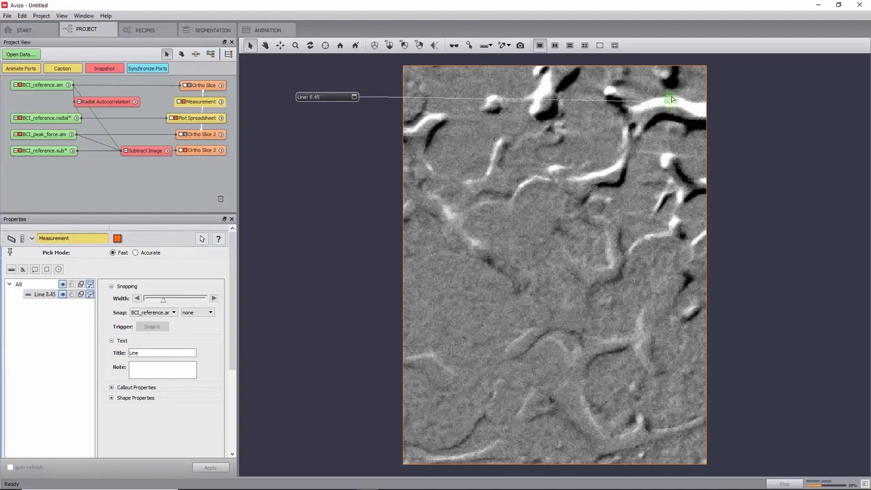
pyautogui.moveTo(673, 99); pyautogui.dragTo(674, 99)
pyautogui.click(673, 99)
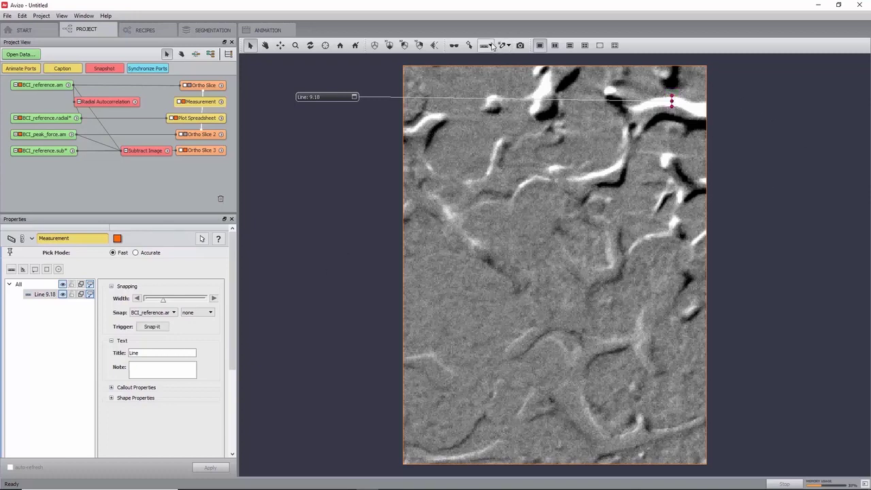
# Add a second line measurement of 12.62 across the band
pyautogui.click(490, 45)
pyautogui.click(672, 101)
pyautogui.moveTo(700, 105); pyautogui.dragTo(701, 121)
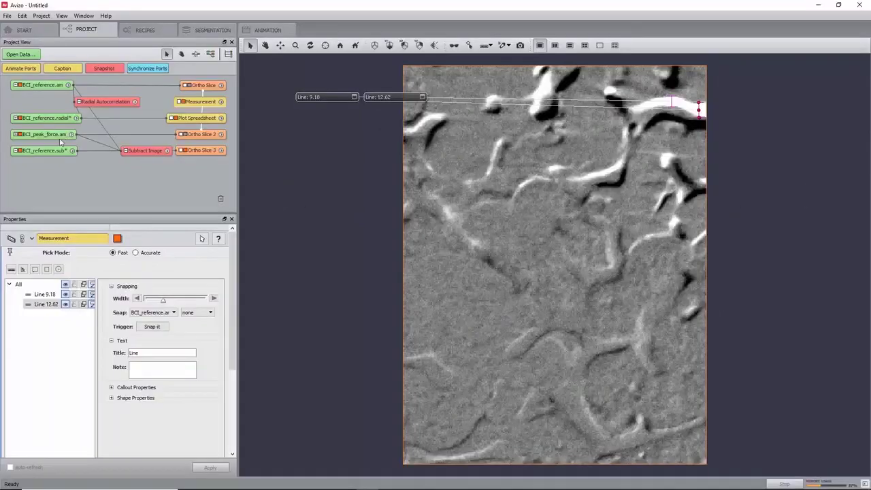
# Add Digital Volume Correlation to BCI_reference.am, deformed volume BCI_peak_force.am, Subset-based (local) approach
pyautogui.click(48, 87)
pyautogui.rightClick(49, 87)
pyautogui.write('d')
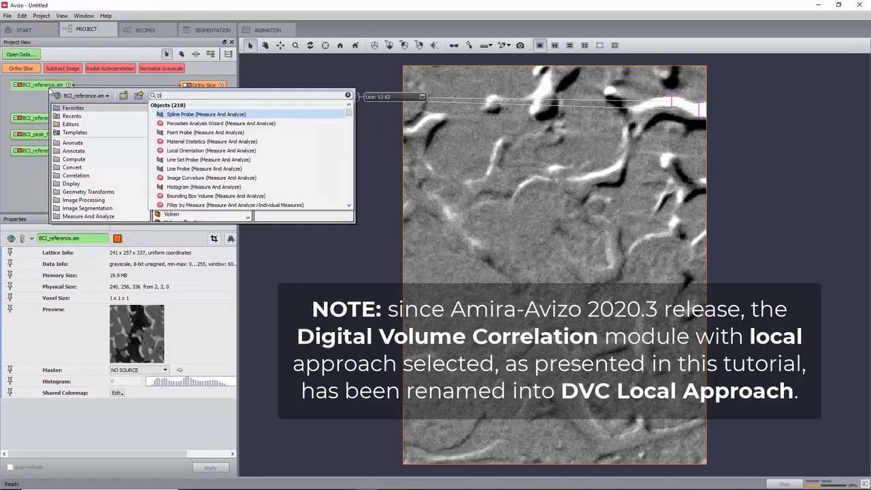
pyautogui.write('igital')
pyautogui.press('Escape')
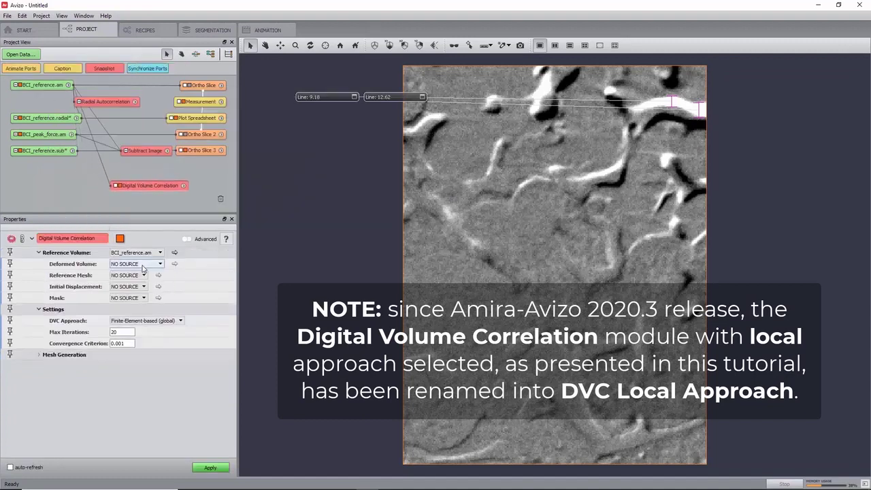
pyautogui.click(143, 264)
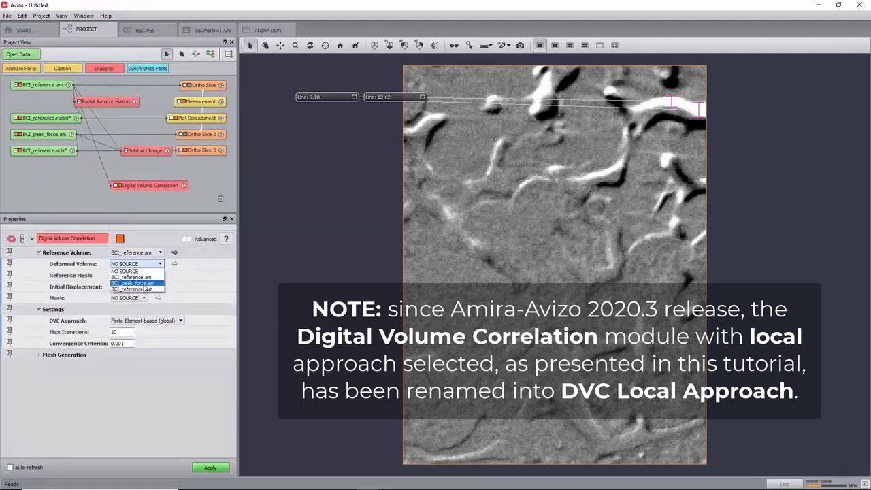
pyautogui.click(144, 284)
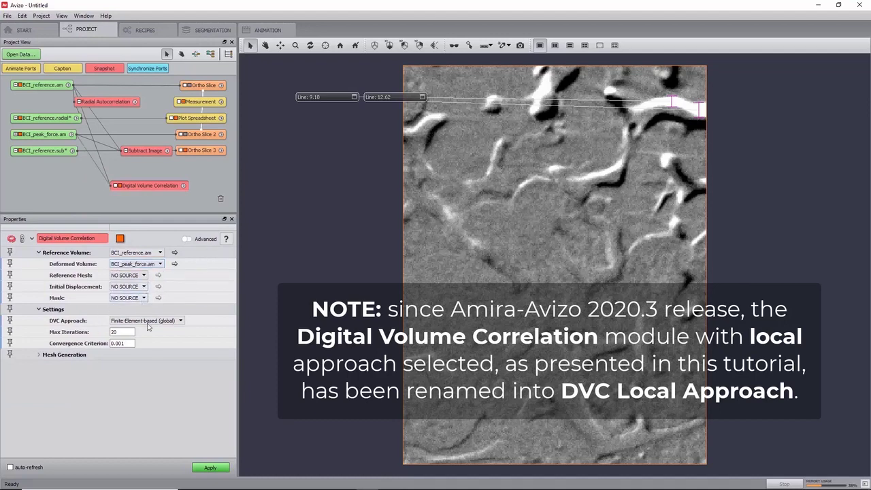
pyautogui.click(151, 321)
pyautogui.click(159, 329)
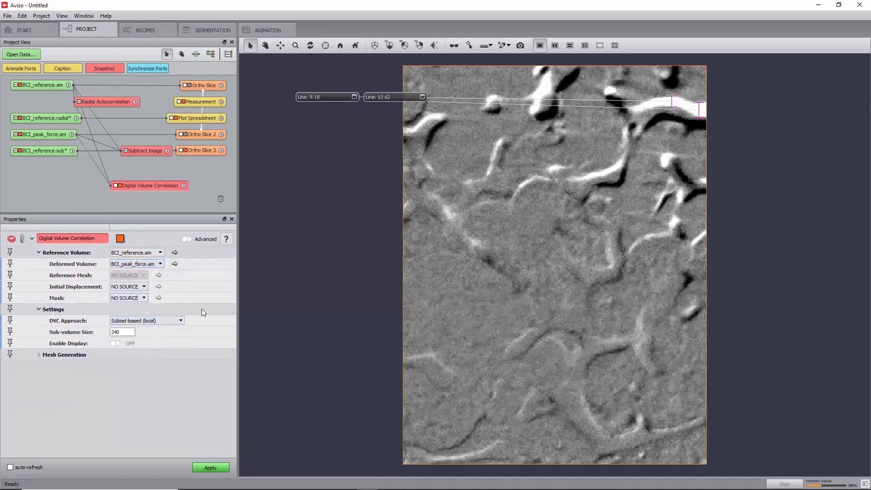
# Enable advanced settings and grid display, sub-volume size 80, maximum displacement 12
pyautogui.click(190, 239)
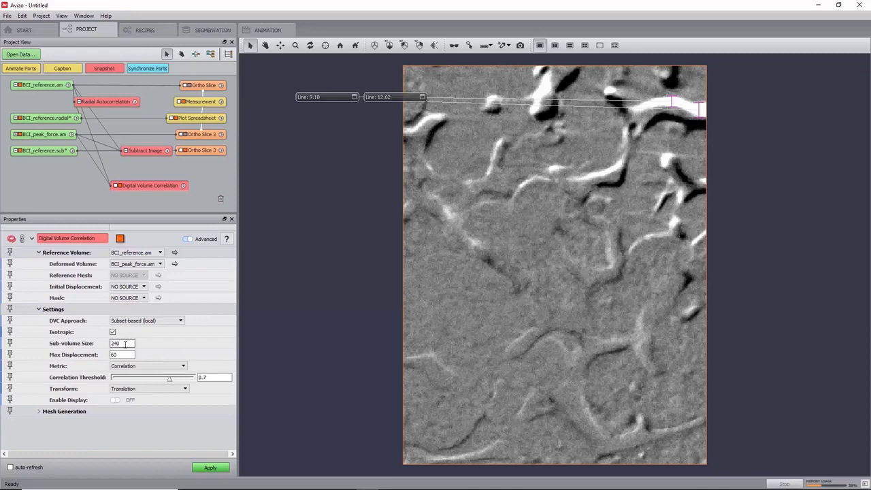
pyautogui.click(116, 400)
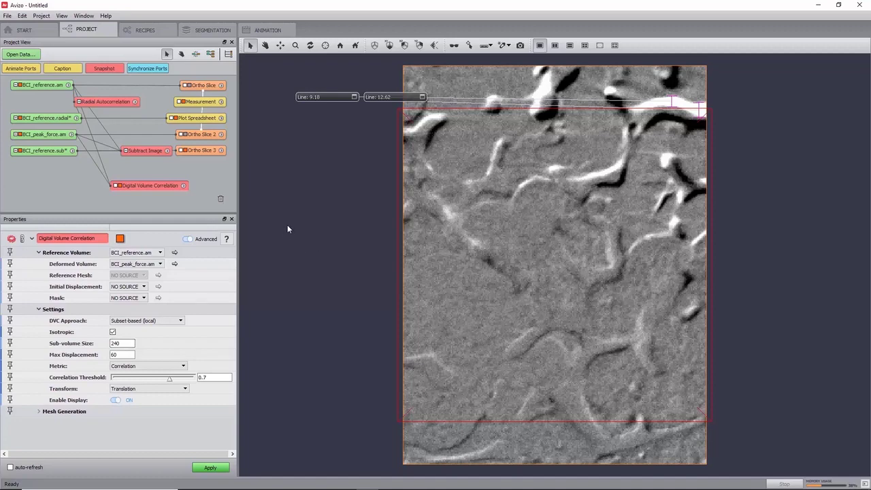
pyautogui.doubleClick(133, 344)
pyautogui.press('Return')
pyautogui.doubleClick(122, 355)
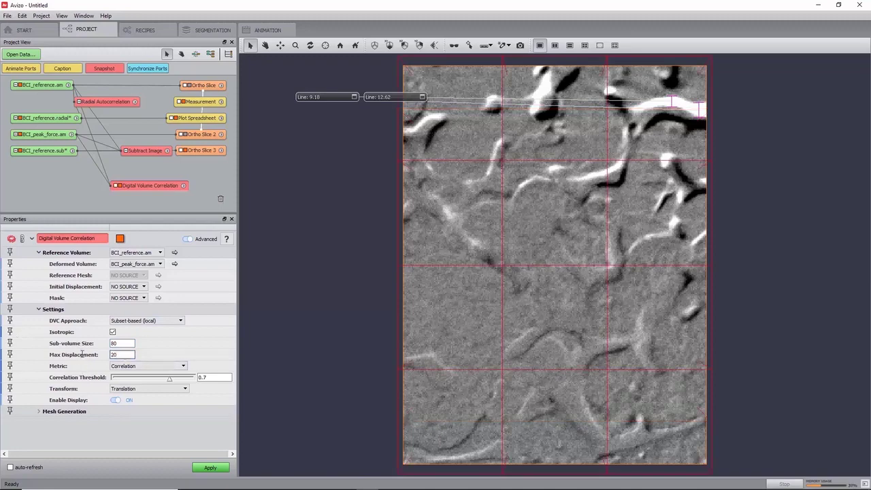
pyautogui.press('Return')
pyautogui.press('Tab')
pyautogui.press('Escape')
# Set the correlation transform to Translation + Rotation and start the local DVC
pyautogui.moveTo(335, 165); pyautogui.dragTo(529, 176)
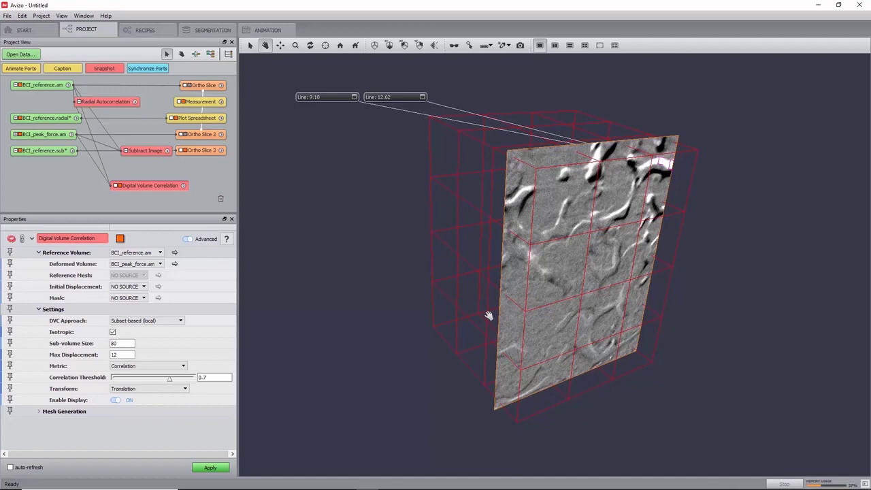
pyautogui.click(180, 390)
pyautogui.click(170, 402)
pyautogui.click(208, 468)
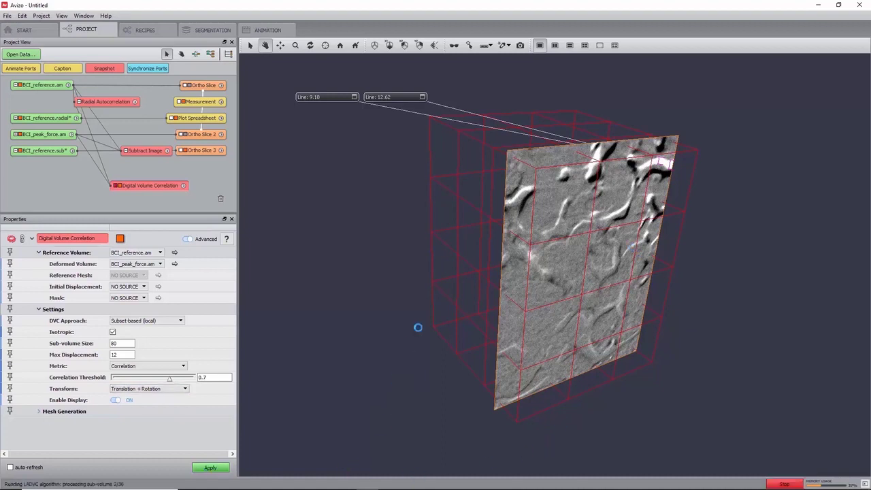
# Wait for the local DVC to finish all 36 sub-volumes
pyautogui.press('alt')
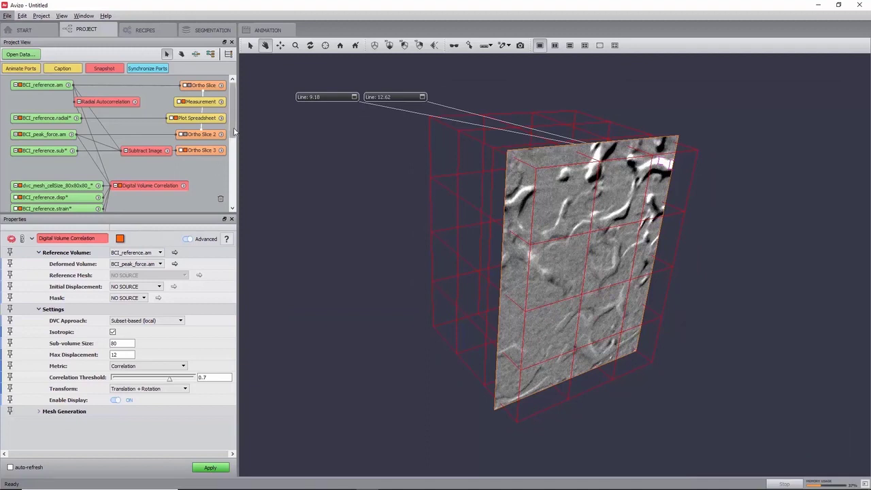
# Move the Digital Volume Correlation node up beside its outputs in the project graph
pyautogui.scroll(-1, 137, 156)
pyautogui.click(140, 162)
pyautogui.moveTo(139, 162); pyautogui.dragTo(170, 152)
# Inspect the properties of BCI_reference.disp, BCI_reference.strain and BCI_reference.metric
pyautogui.click(57, 176)
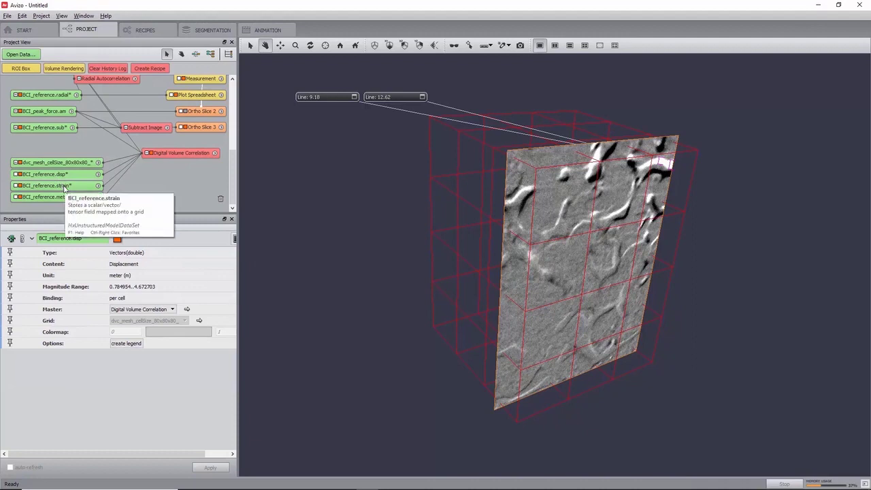
pyautogui.click(65, 186)
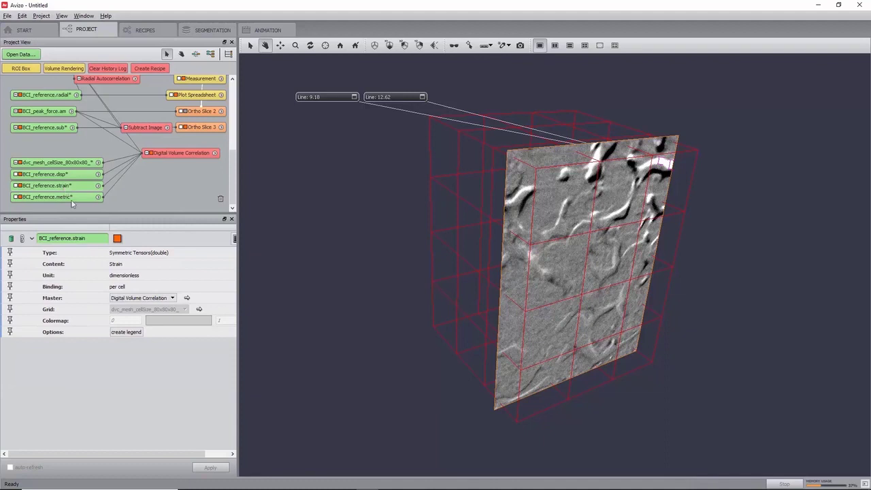
pyautogui.click(74, 204)
pyautogui.click(76, 197)
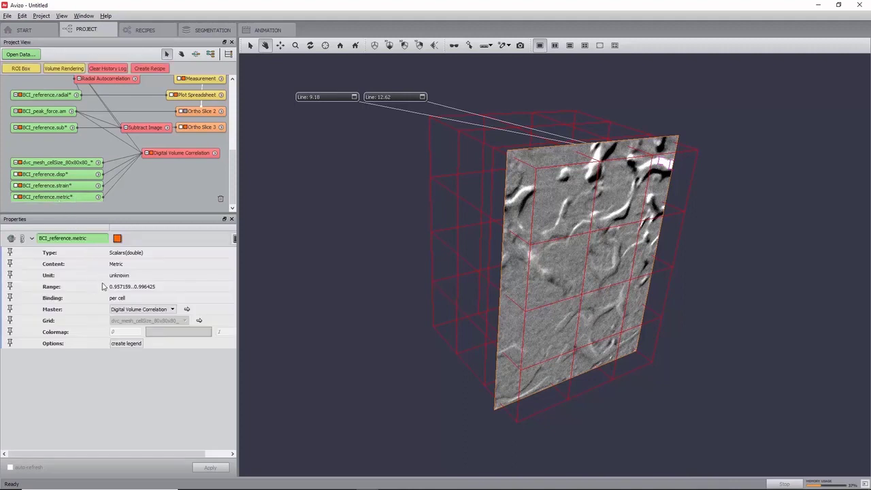
# Compute a Histogram of BCI_reference.metric (mean 0.987865, deviation 0.00774869)
pyautogui.rightClick(74, 199)
pyautogui.write('histgo')
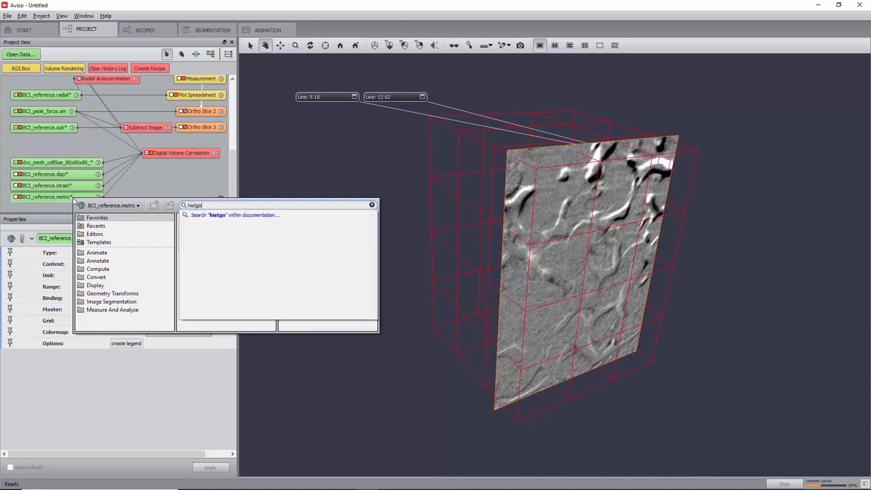
pyautogui.press('BackSpace')
pyautogui.press('BackSpace')
pyautogui.write('o')
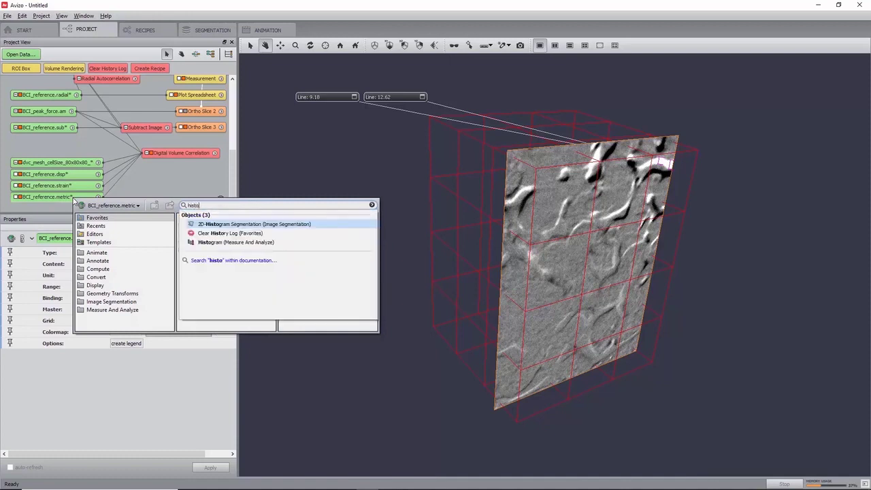
pyautogui.click(237, 243)
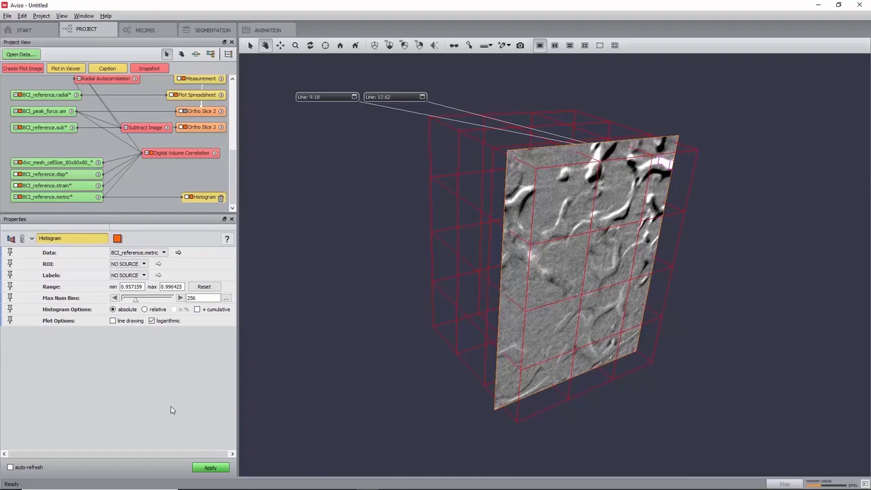
pyautogui.click(215, 467)
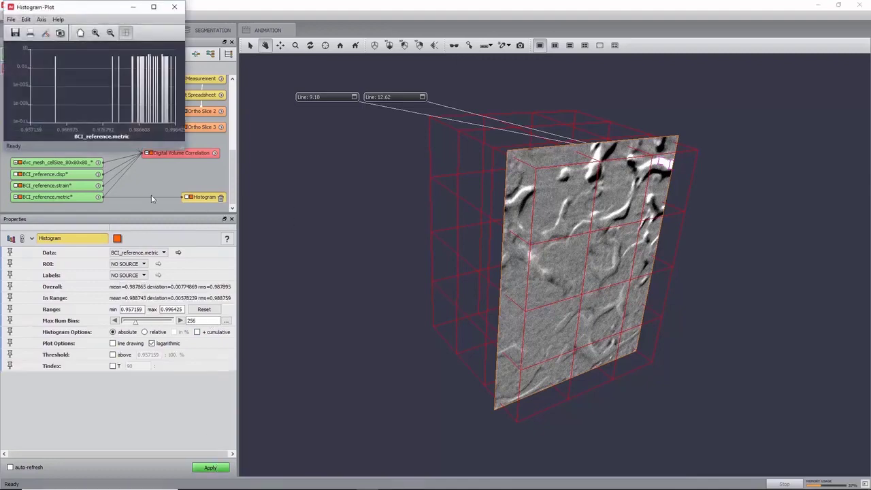
# Enlarge and review the histogram plot, then close it
pyautogui.moveTo(95, 8); pyautogui.dragTo(442, 78)
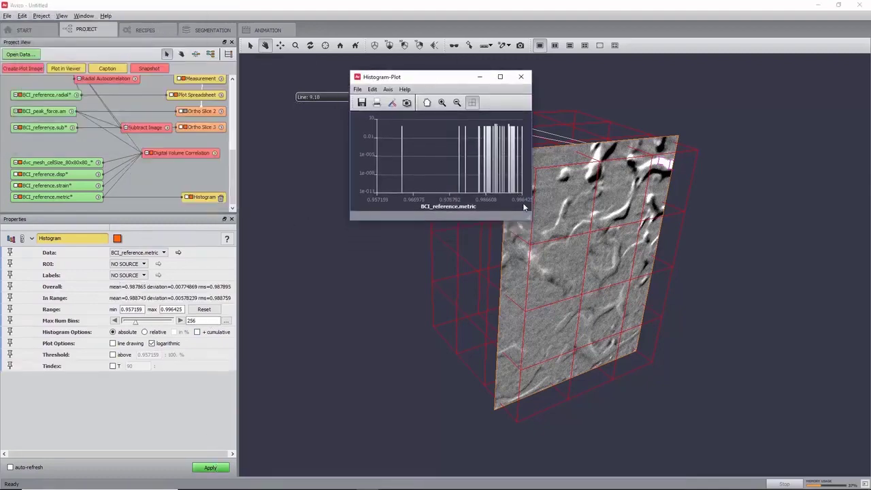
pyautogui.moveTo(534, 218); pyautogui.dragTo(776, 378)
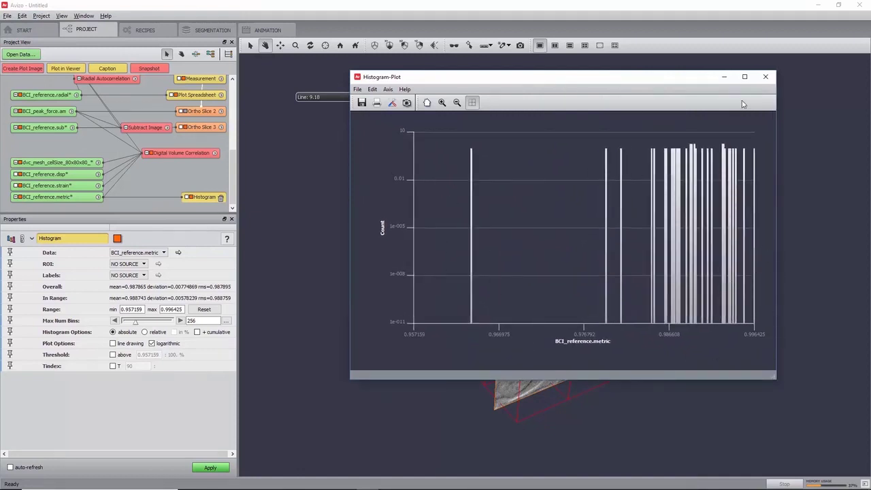
pyautogui.click(766, 78)
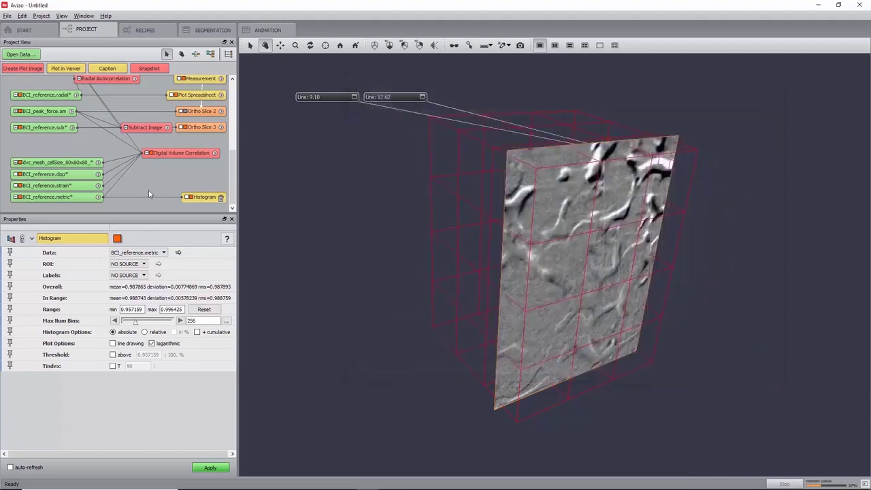
# Add a Vector Field display to BCI_reference.disp with Data Mapping coloring
pyautogui.rightClick(59, 175)
pyautogui.write('vec')
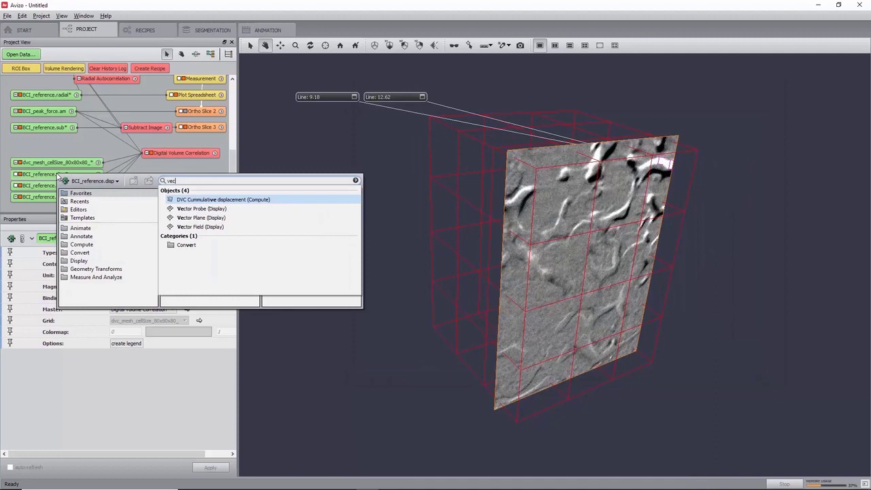
pyautogui.write('tor')
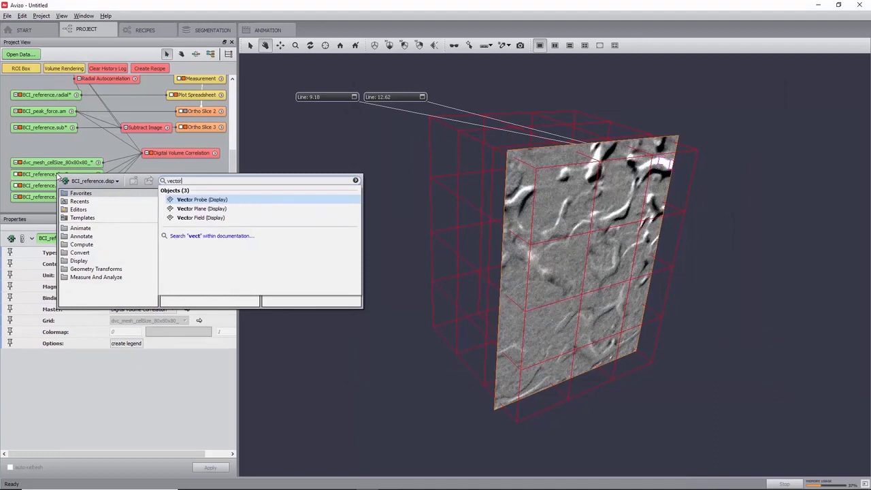
pyautogui.click(213, 222)
pyautogui.click(136, 312)
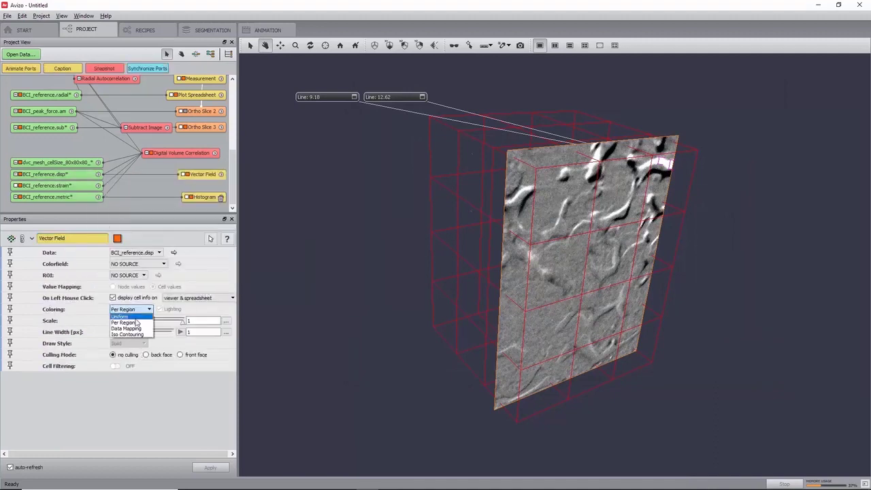
pyautogui.click(137, 329)
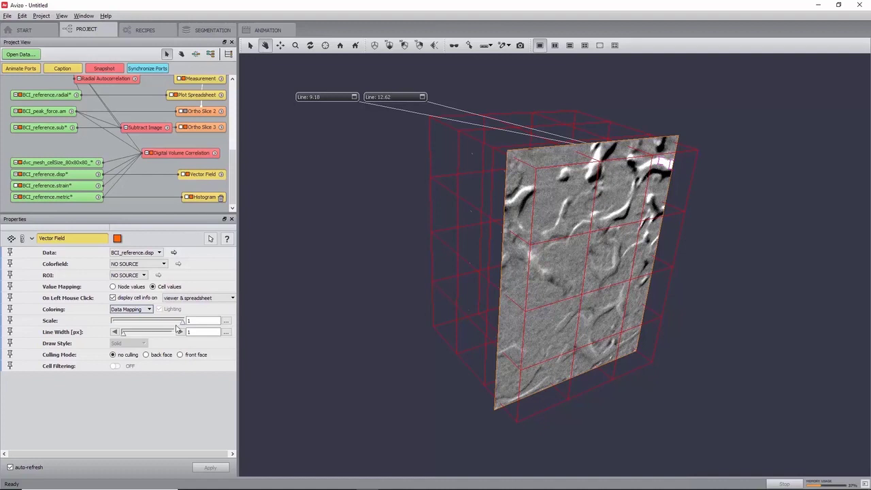
# Extend the vector Scale range to 0–10 and set the scale to 10
pyautogui.click(226, 321)
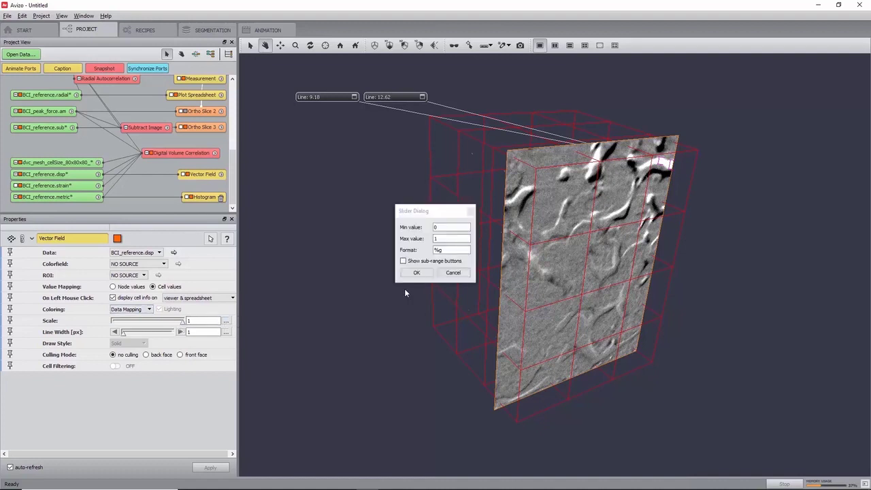
pyautogui.click(444, 238)
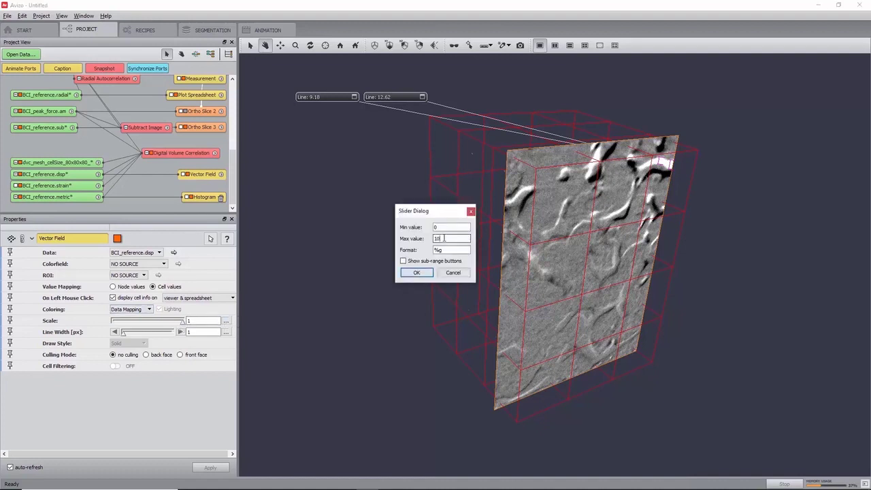
pyautogui.click(413, 272)
pyautogui.moveTo(120, 323); pyautogui.dragTo(222, 324)
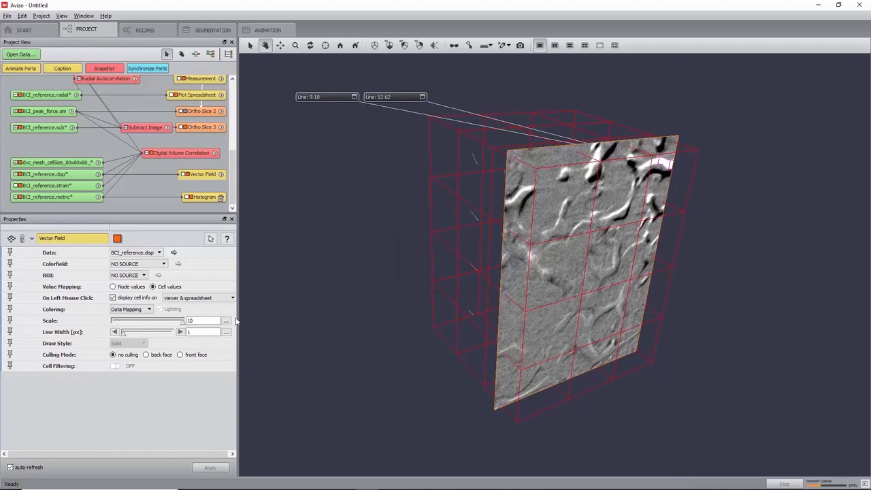
pyautogui.moveTo(529, 310); pyautogui.dragTo(517, 270)
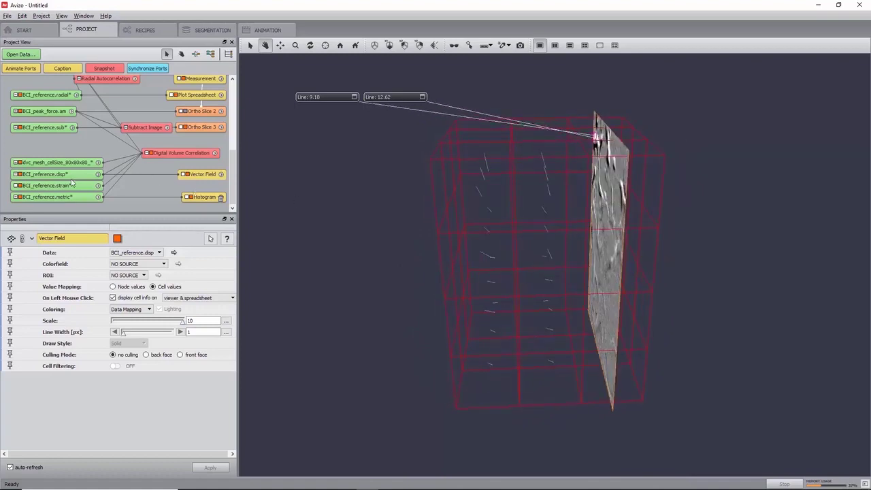
# Compute the displacement Magnitude and colour the vectors by BCI_reference.disp.Magnitude
pyautogui.click(70, 175)
pyautogui.rightClick(70, 175)
pyautogui.write('magnitu')
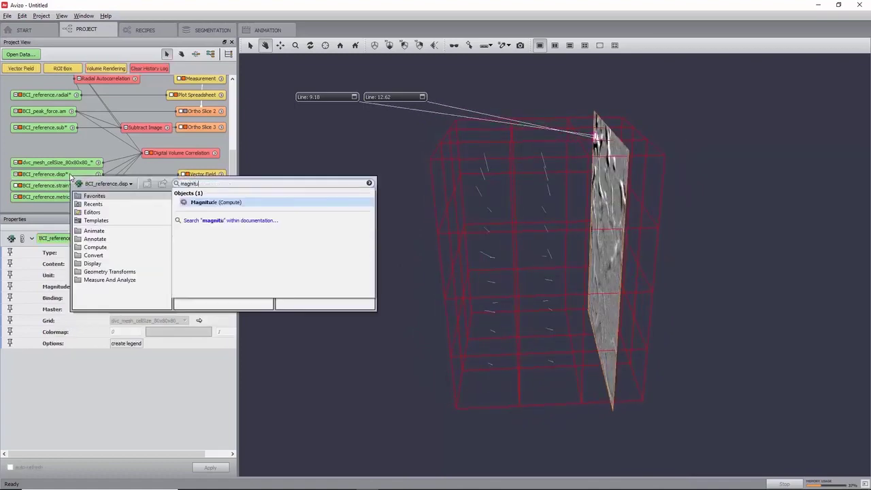
pyautogui.click(203, 204)
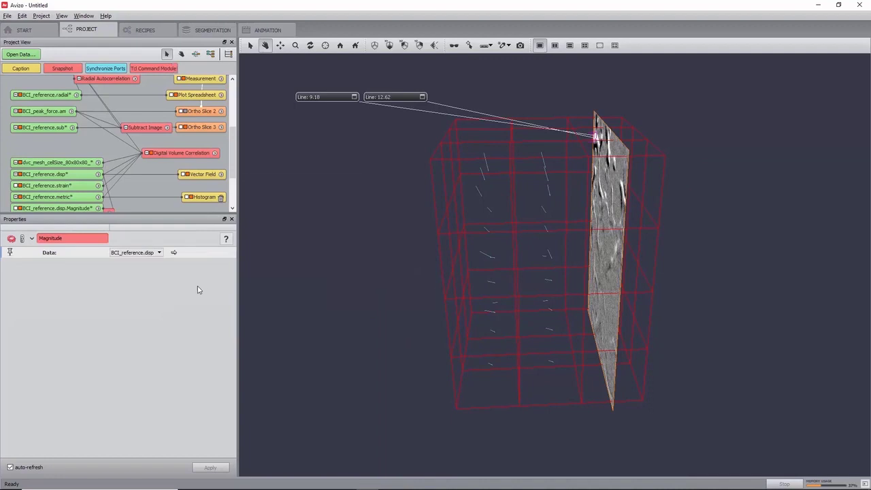
pyautogui.click(204, 197)
pyautogui.click(205, 174)
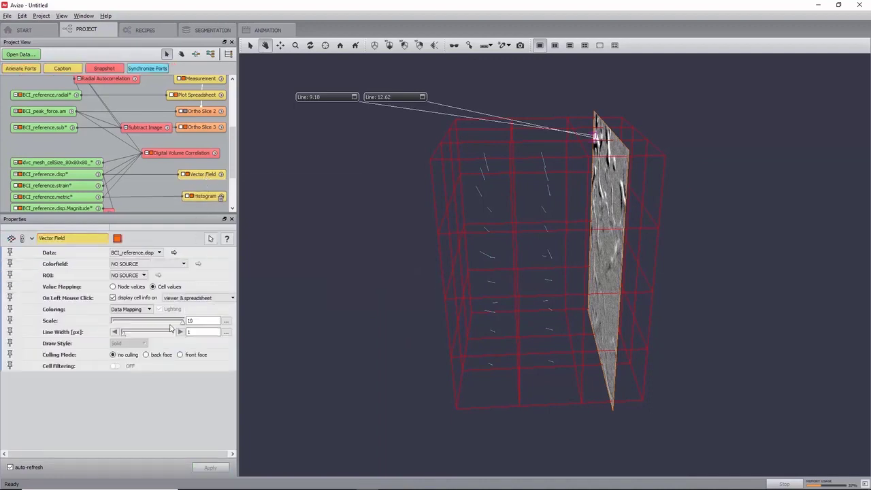
pyautogui.click(145, 264)
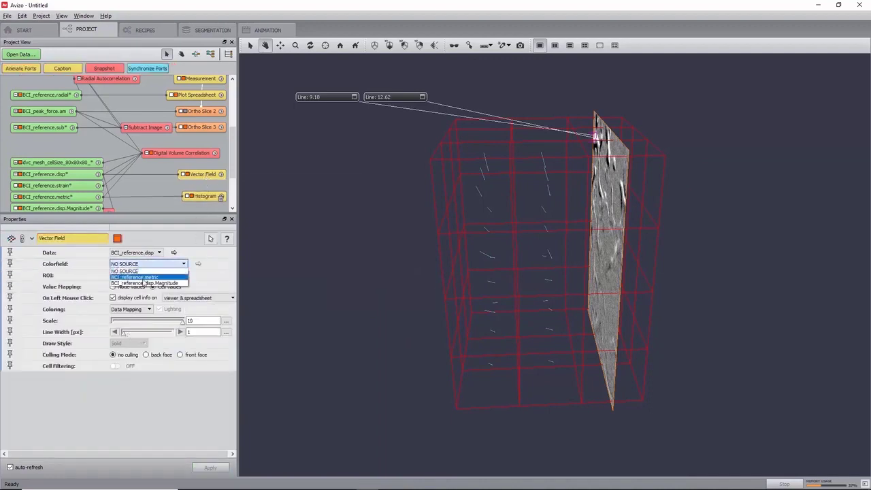
pyautogui.click(144, 272)
# Apply the physics.icol colormap to the magnitude, then select BCI_reference.metric
pyautogui.scroll(-1, 123, 206)
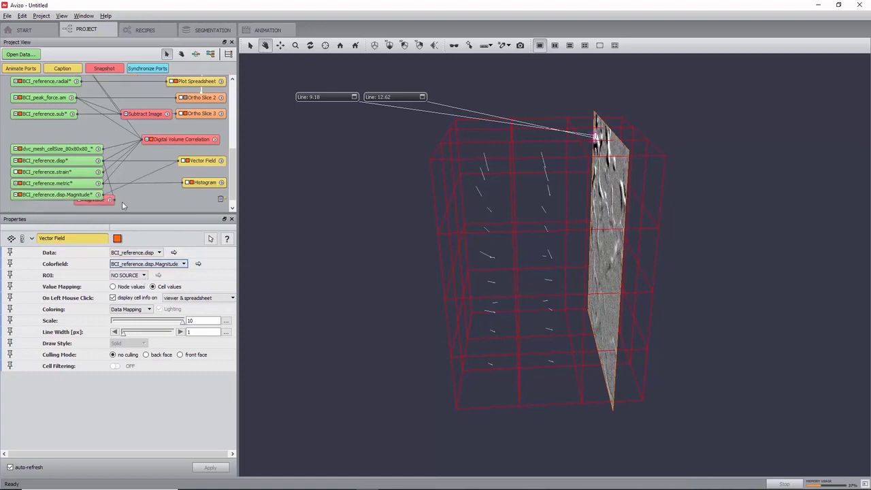
pyautogui.click(67, 195)
pyautogui.click(226, 455)
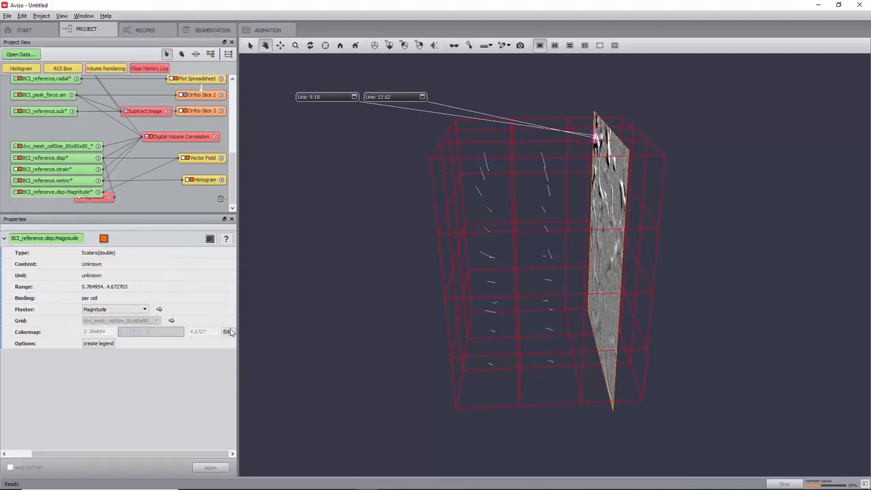
pyautogui.click(229, 332)
pyautogui.click(244, 384)
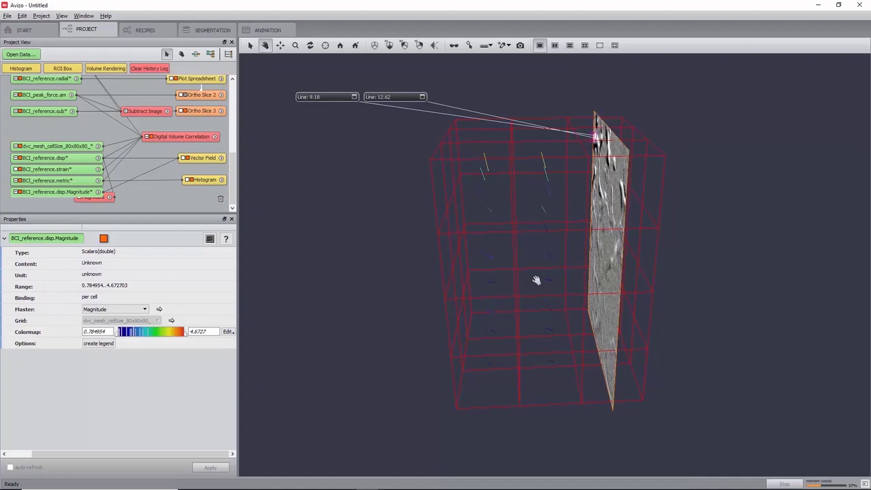
pyautogui.moveTo(562, 319); pyautogui.dragTo(481, 298)
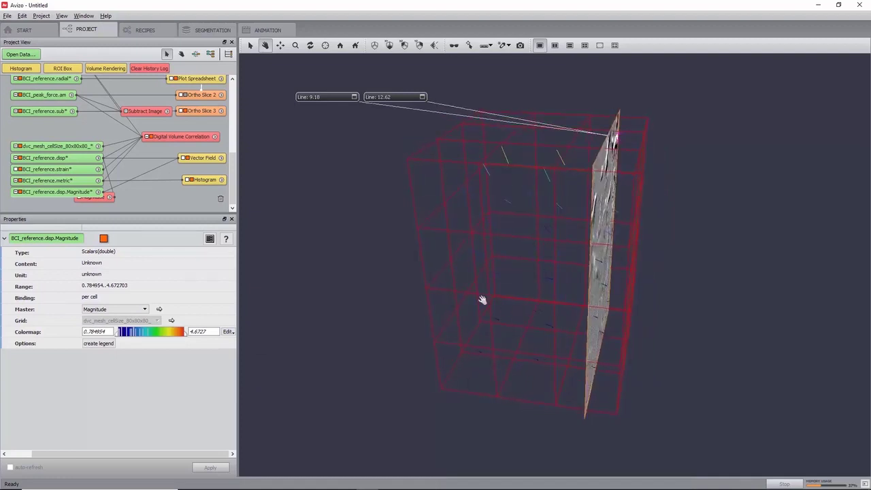
pyautogui.click(51, 179)
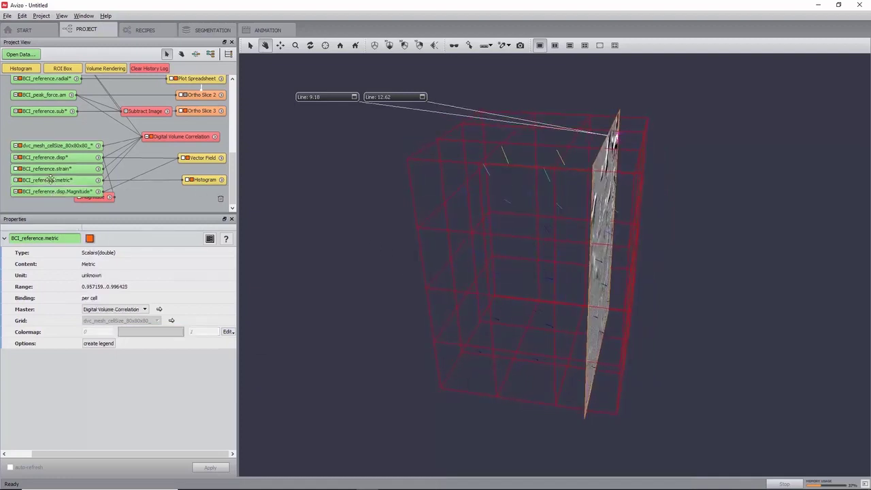
# Create a Grid View of BCI_reference.metric with Solid Outline draw style and 0.5 opacity
pyautogui.rightClick(51, 180)
pyautogui.click(204, 223)
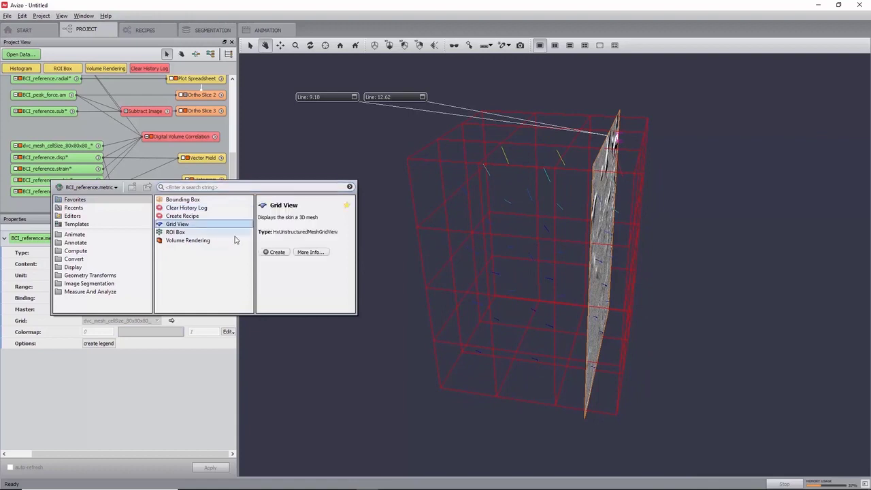
pyautogui.click(276, 252)
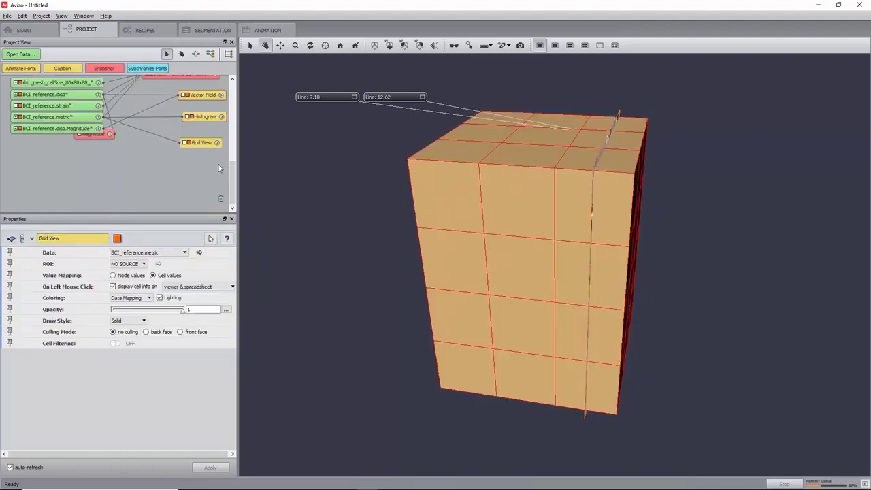
pyautogui.click(143, 322)
pyautogui.click(121, 329)
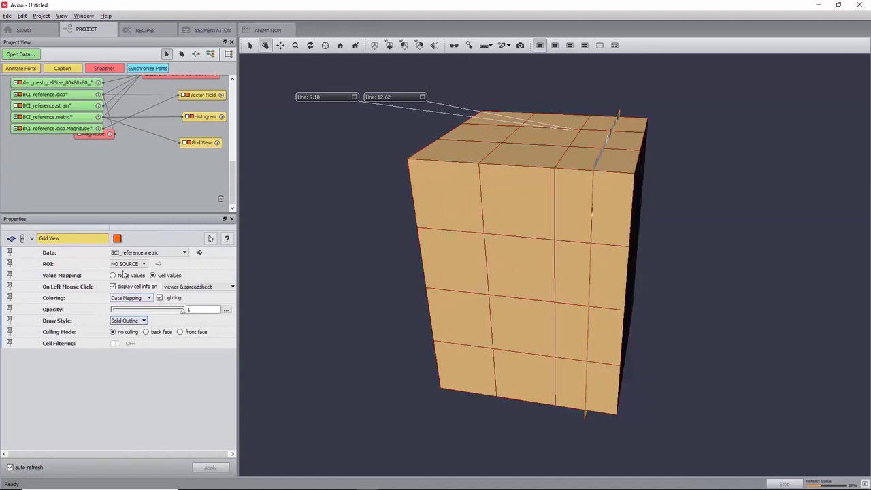
pyautogui.click(160, 276)
pyautogui.click(198, 310)
pyautogui.press('Return')
pyautogui.moveTo(544, 368); pyautogui.dragTo(565, 292)
# Colour the metric grid with physics.icol, range fitted to 0.957159–0.996425
pyautogui.click(48, 117)
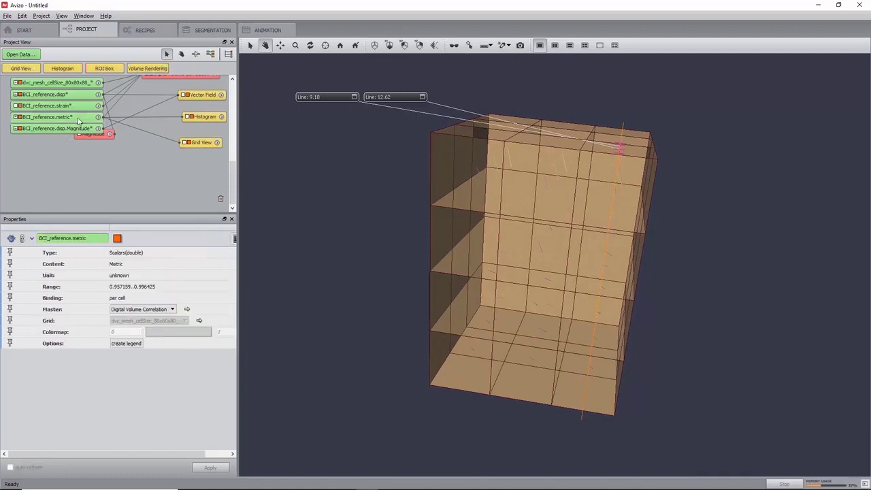
pyautogui.click(216, 451)
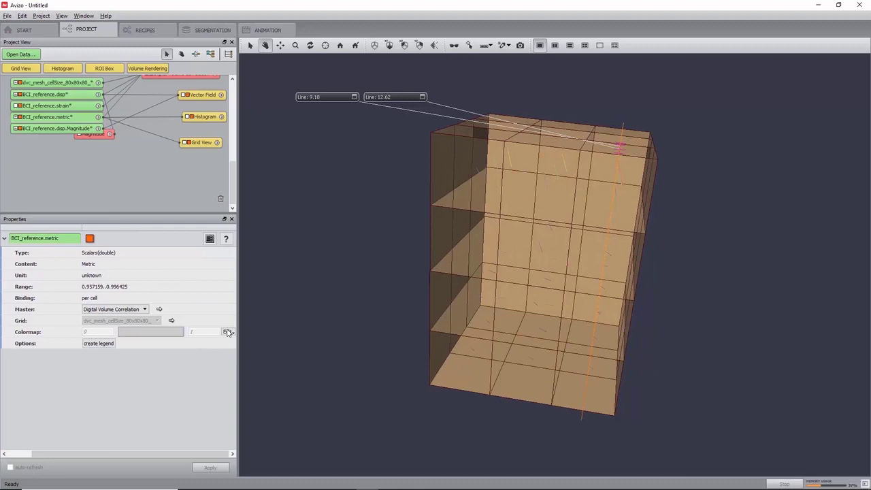
pyautogui.click(228, 332)
pyautogui.click(247, 384)
pyautogui.click(229, 332)
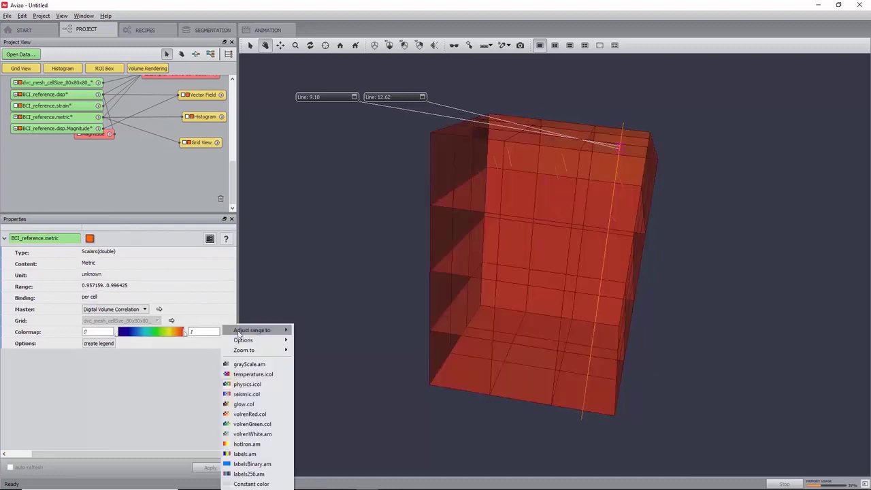
pyautogui.moveTo(269, 332)
pyautogui.click(324, 331)
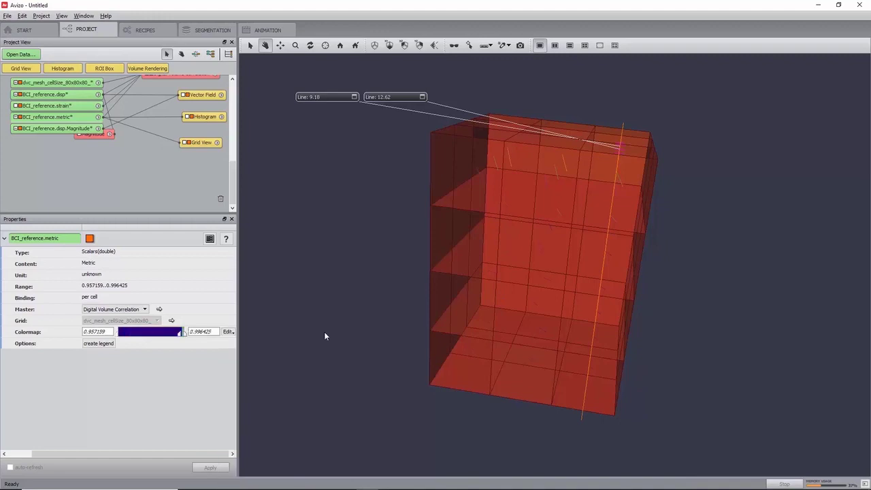
pyautogui.moveTo(618, 266); pyautogui.dragTo(236, 132)
# Hide Ortho Slice 3 and the measurement lines from the viewer
pyautogui.scroll(3, 174, 122)
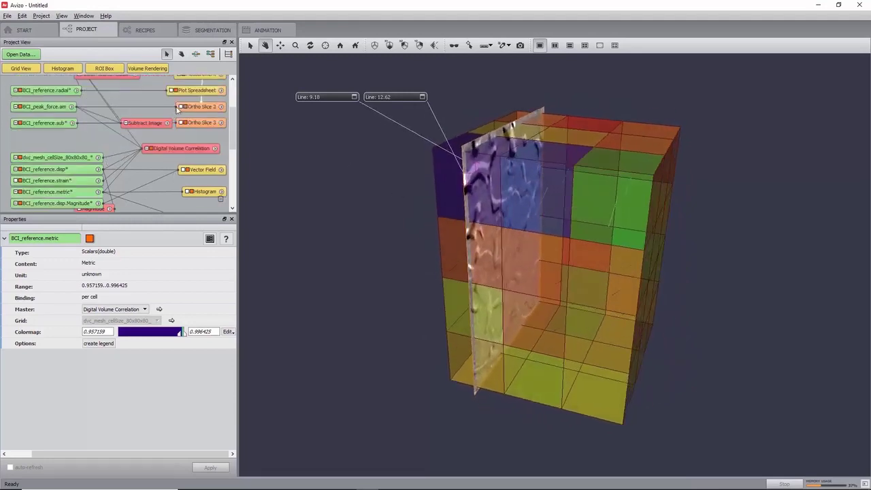
pyautogui.click(183, 123)
pyautogui.scroll(2, 189, 133)
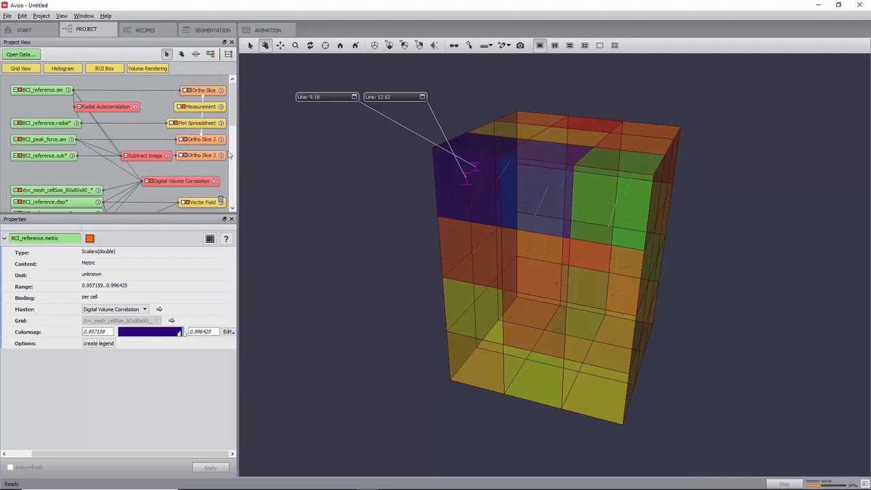
pyautogui.click(182, 107)
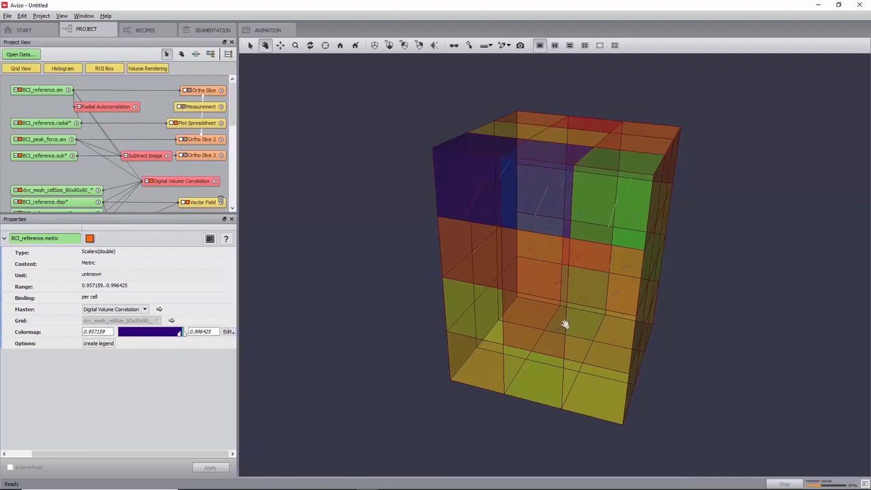
pyautogui.moveTo(565, 325); pyautogui.dragTo(365, 207)
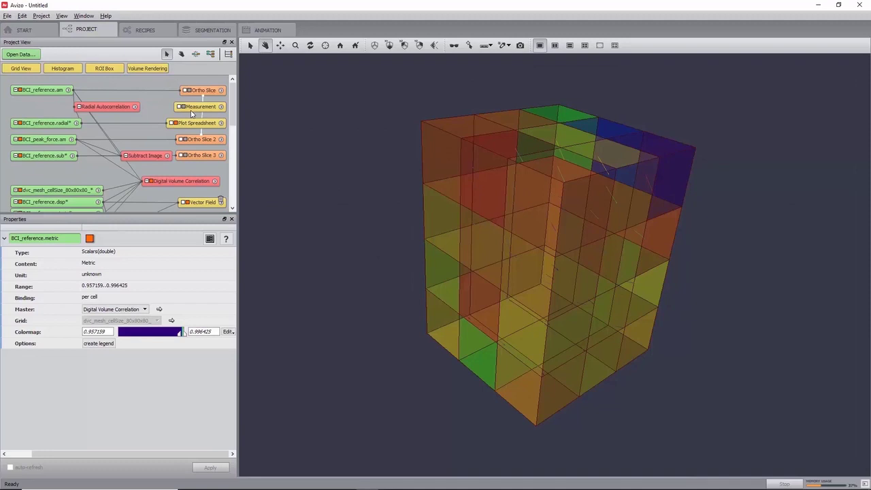
# Apply Hide All From Viewer But This to the BCI_reference.am Ortho Slice
pyautogui.click(201, 90)
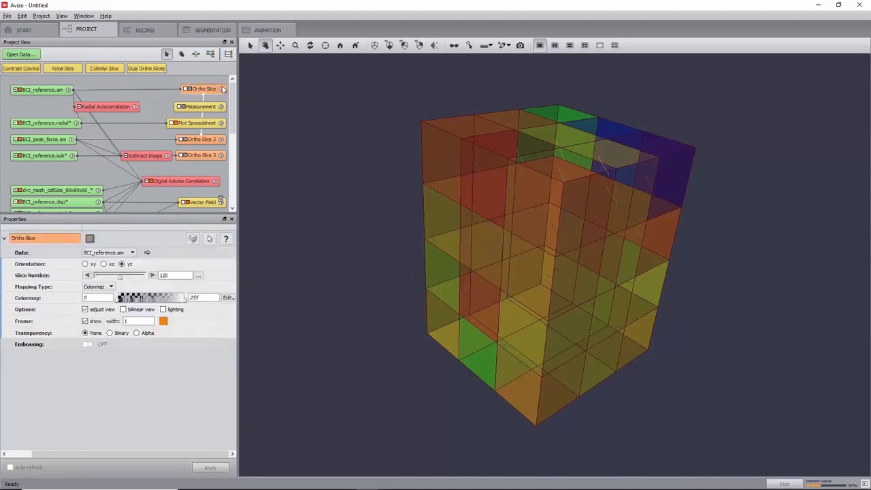
pyautogui.rightClick(215, 92)
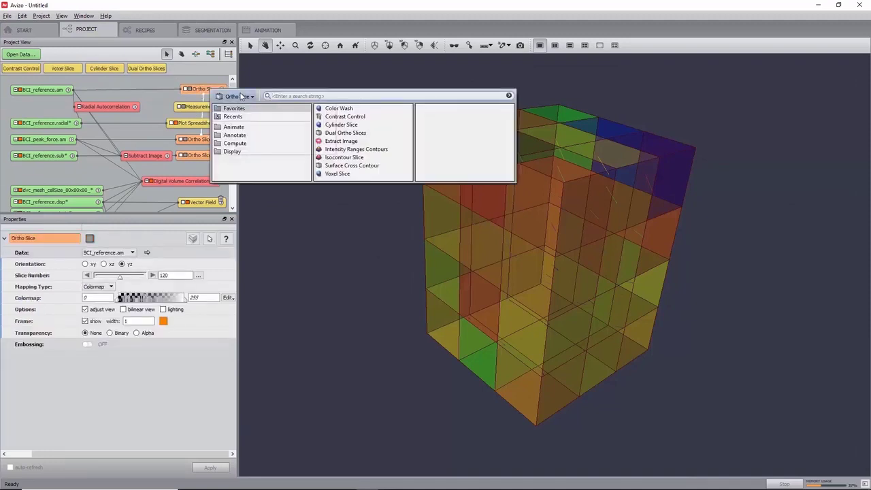
pyautogui.click(239, 96)
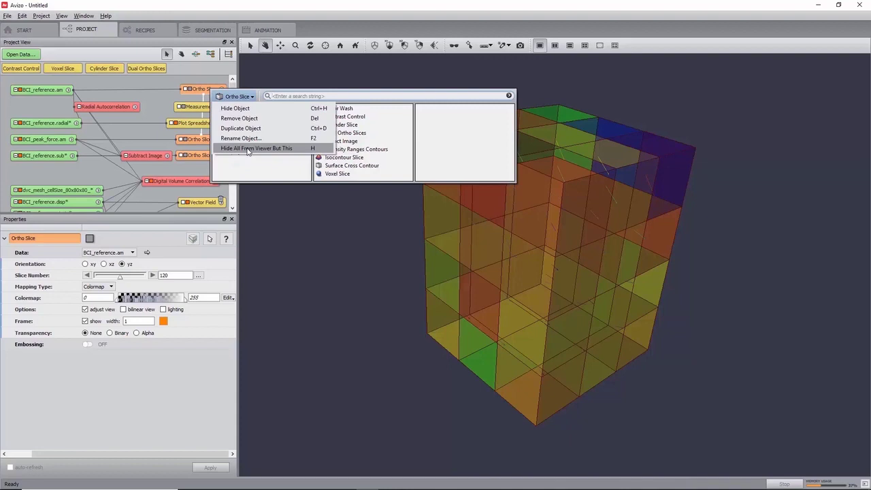
pyautogui.click(249, 149)
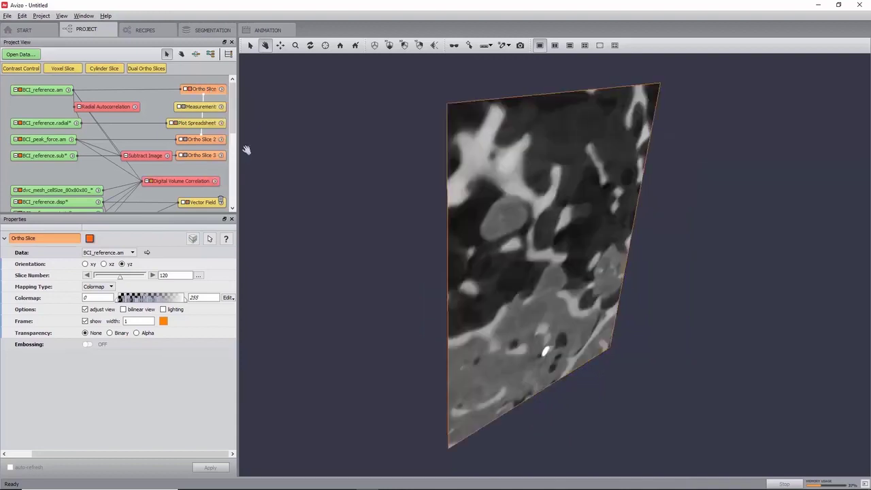
pyautogui.scroll(-2, 194, 160)
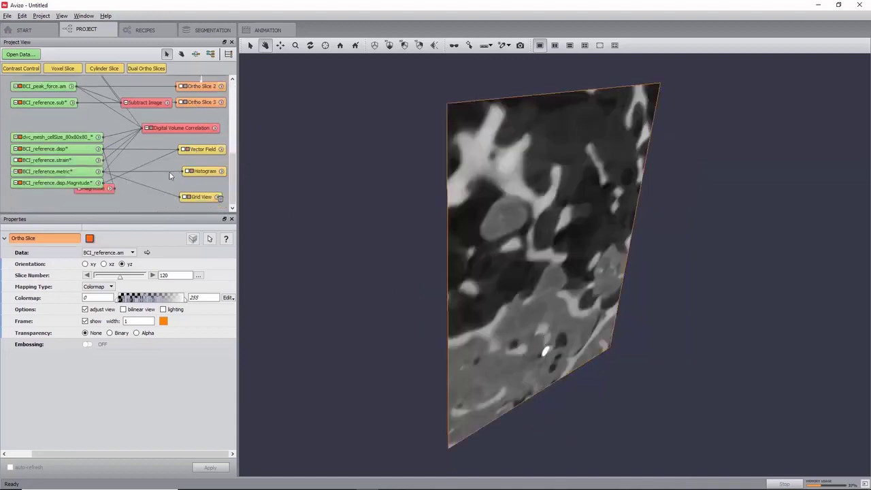
pyautogui.scroll(3, 102, 143)
# Create a Digital Volume Correlation on BCI_reference.am with BCI_peak_force.am as deformed volume
pyautogui.rightClick(42, 91)
pyautogui.write('Digit')
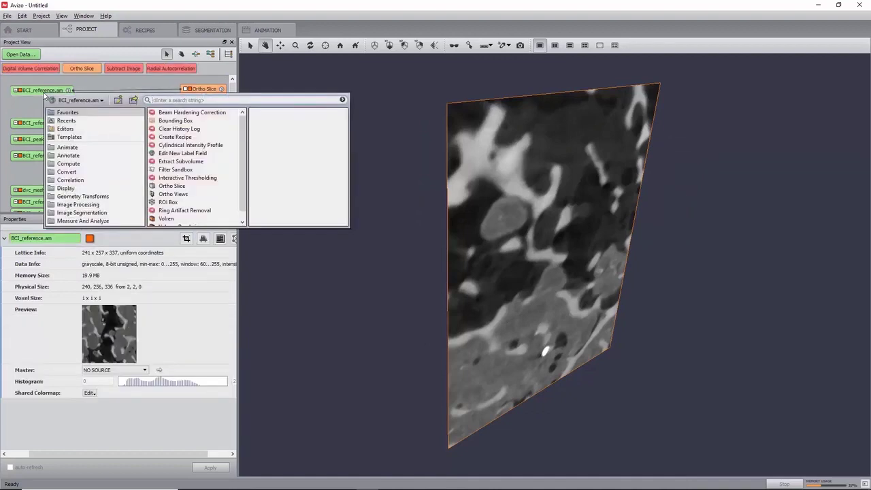
pyautogui.press('Return')
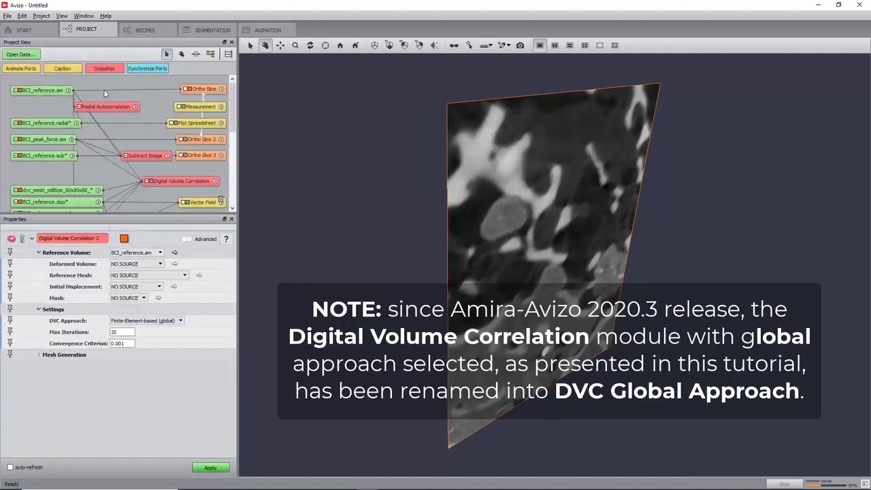
pyautogui.click(137, 264)
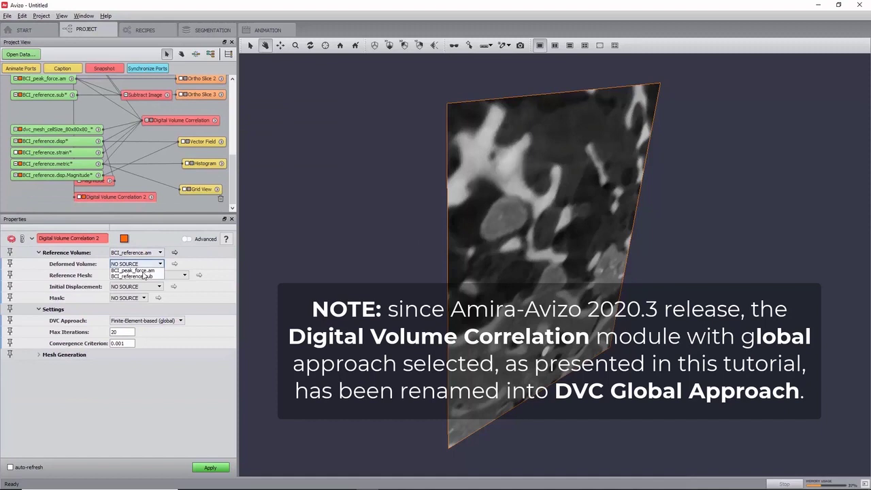
pyautogui.click(146, 284)
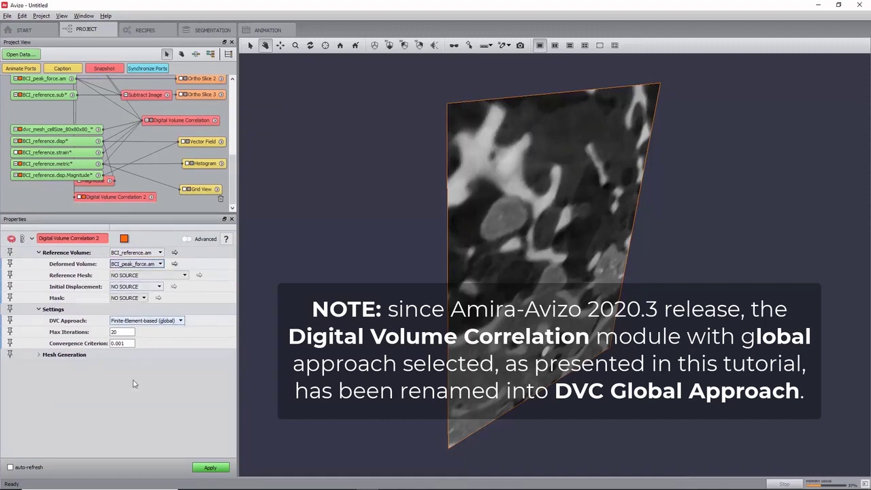
# Set the mesh cell size to 56 and enable the mesh preview display
pyautogui.click(40, 354)
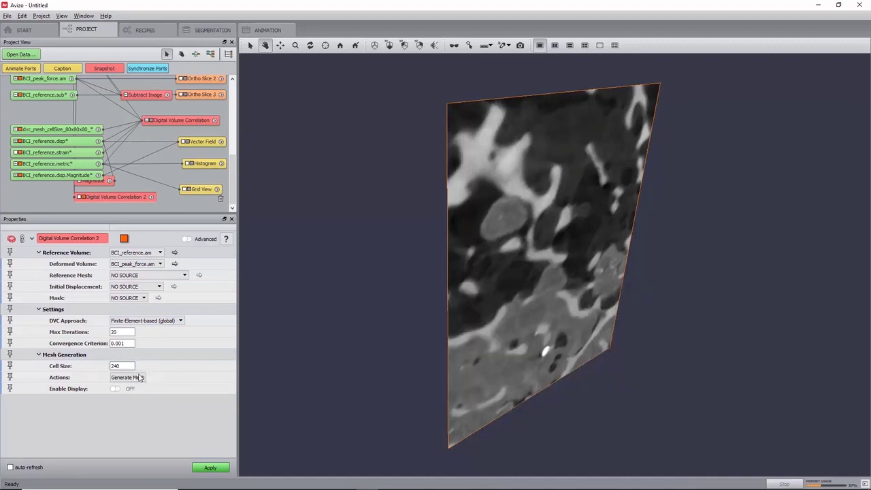
pyautogui.click(127, 343)
pyautogui.doubleClick(120, 365)
pyautogui.write('56')
pyautogui.press('Return')
pyautogui.click(116, 389)
pyautogui.moveTo(494, 340); pyautogui.dragTo(603, 308)
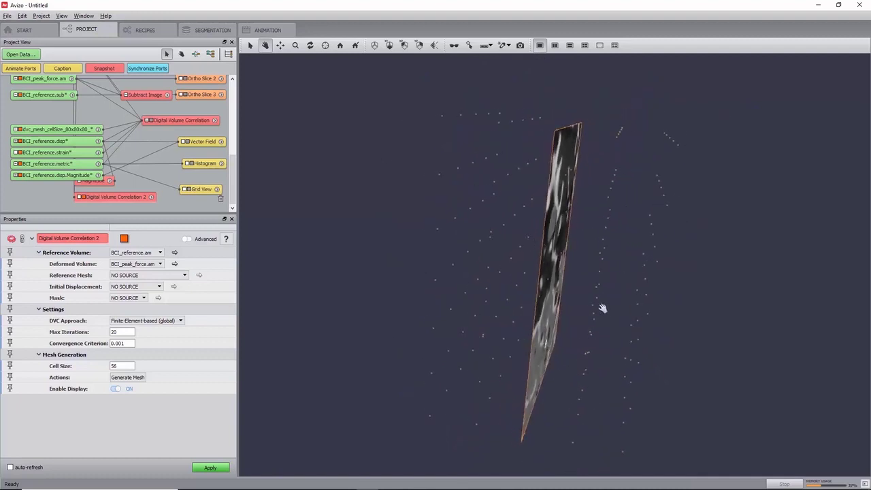
# Generate the 56x56x56 mesh, set max iterations to 30, and use BCI_reference.disp as initial displacement
pyautogui.click(128, 378)
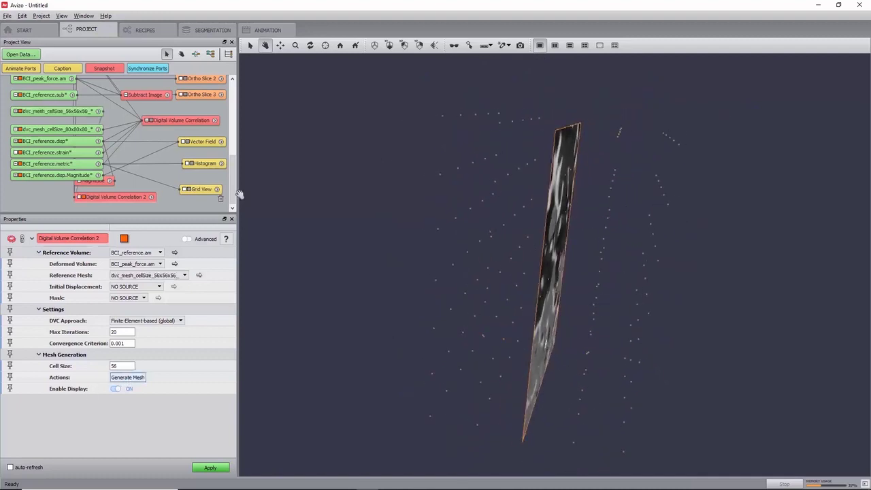
pyautogui.moveTo(74, 111); pyautogui.dragTo(164, 199)
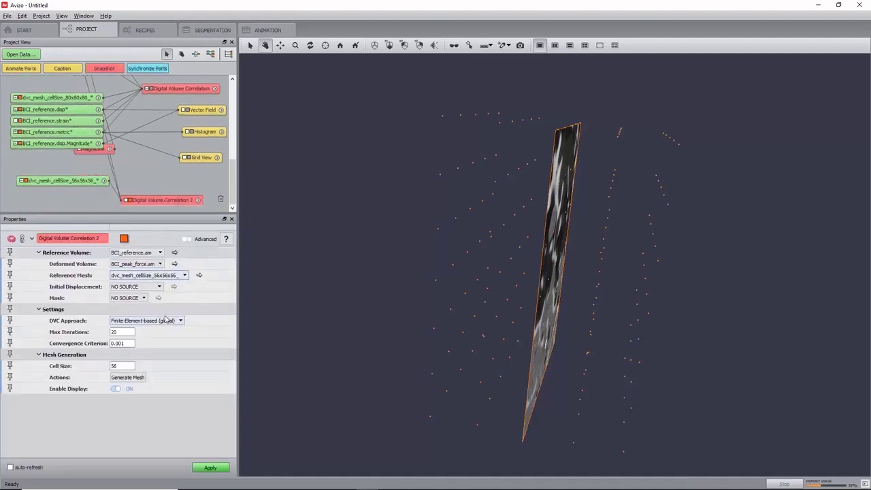
pyautogui.doubleClick(121, 332)
pyautogui.click(40, 355)
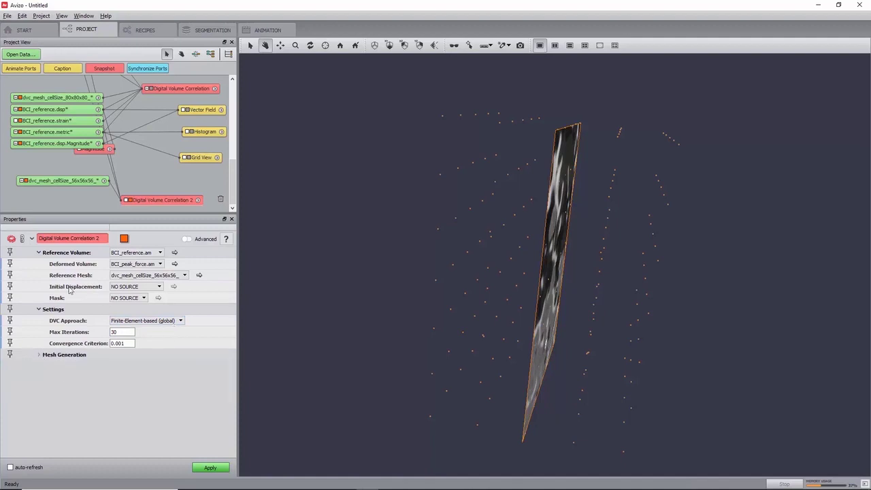
pyautogui.click(133, 288)
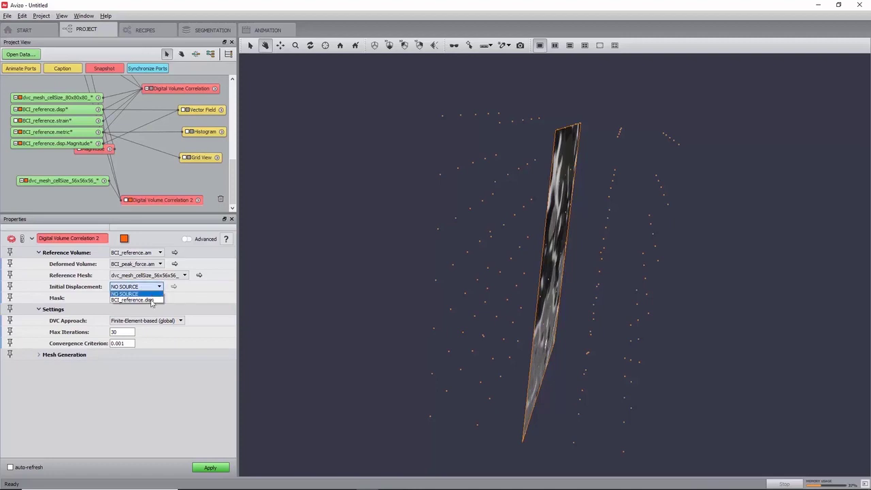
pyautogui.click(136, 300)
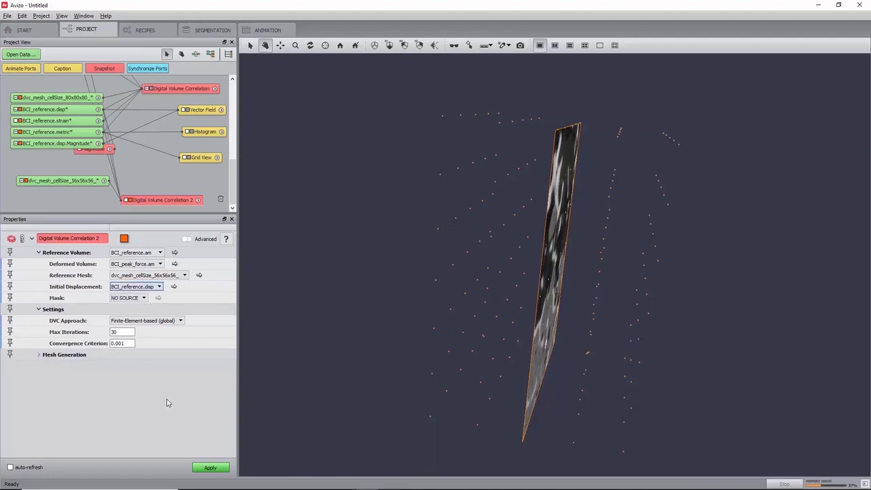
# Run the second global correlation and turn the grey slice to face the viewer
pyautogui.click(221, 467)
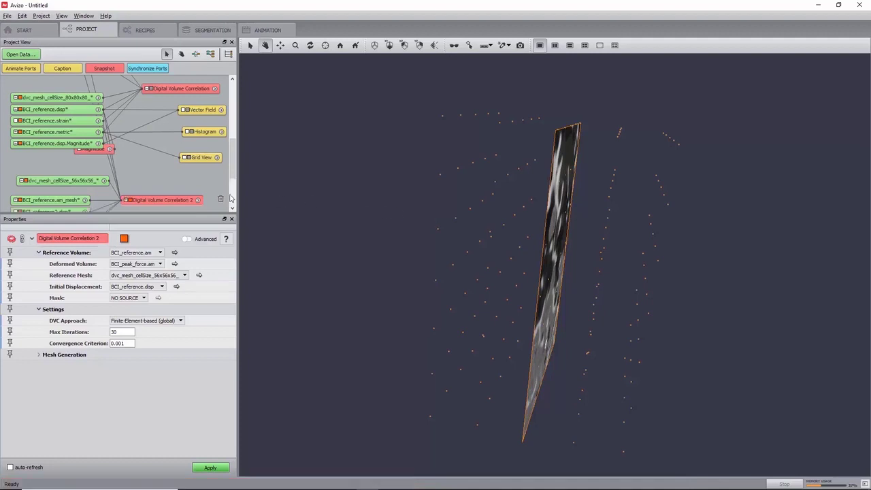
pyautogui.moveTo(233, 170); pyautogui.dragTo(232, 203)
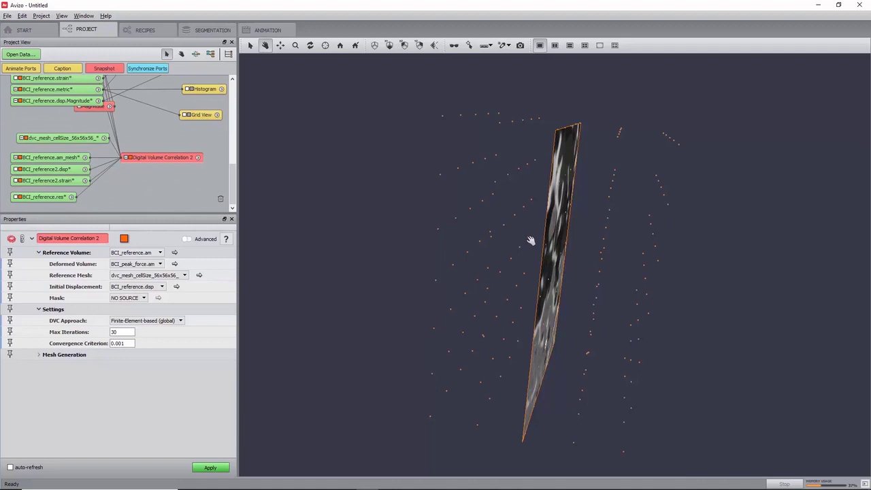
pyautogui.moveTo(533, 247); pyautogui.dragTo(525, 273)
# Add an Ortho Slice to BCI_reference.res and fit its colormap to -10.3977–11.8558
pyautogui.click(52, 199)
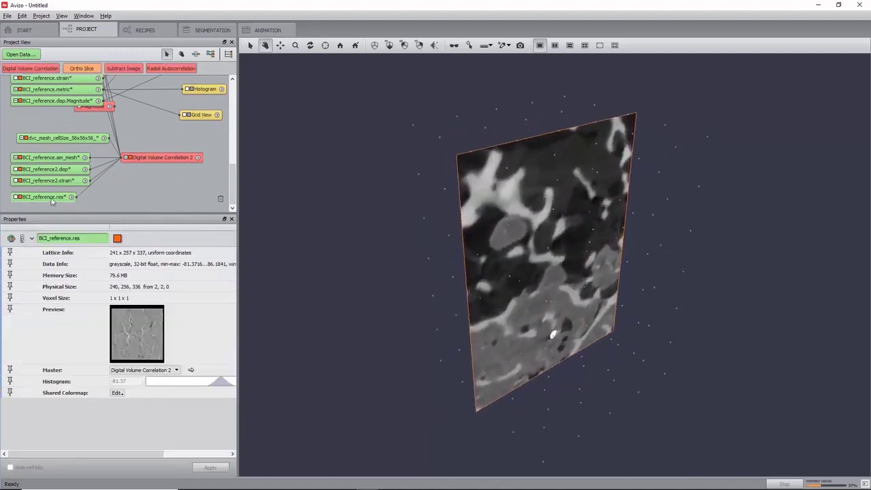
pyautogui.click(82, 68)
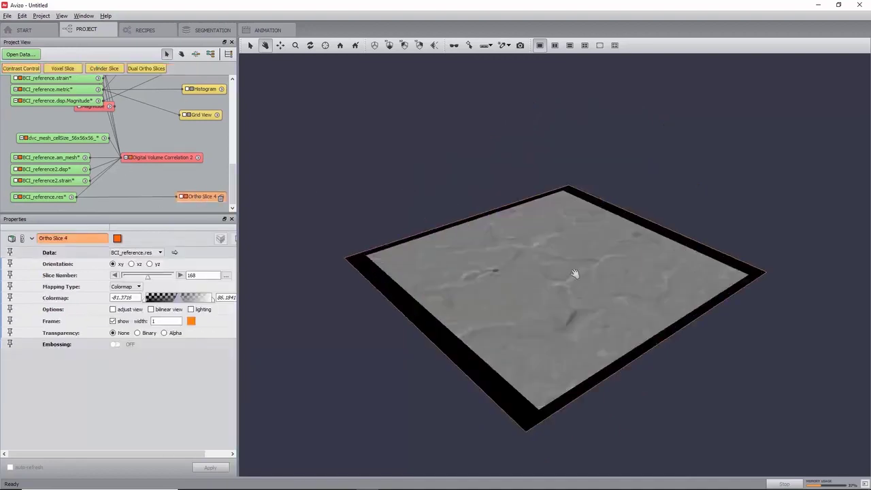
pyautogui.moveTo(576, 275); pyautogui.dragTo(564, 354)
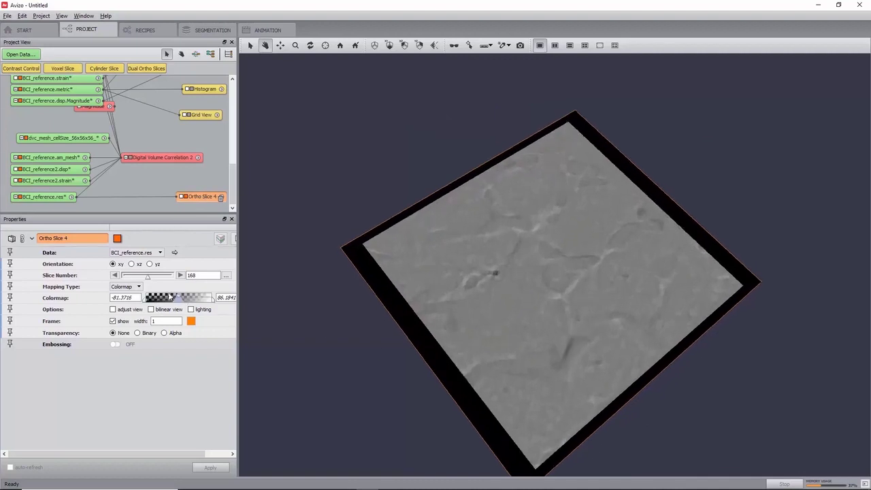
pyautogui.hscroll(1, 230, 401)
pyautogui.click(228, 297)
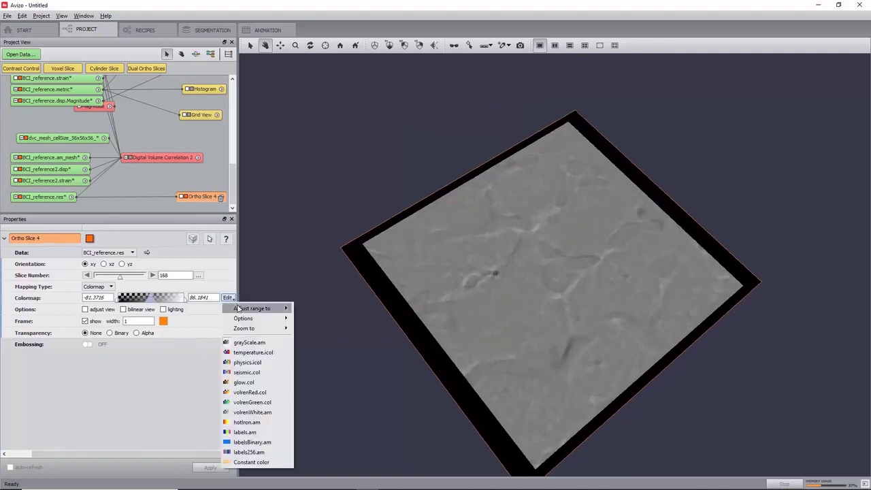
pyautogui.moveTo(255, 308)
pyautogui.click(336, 329)
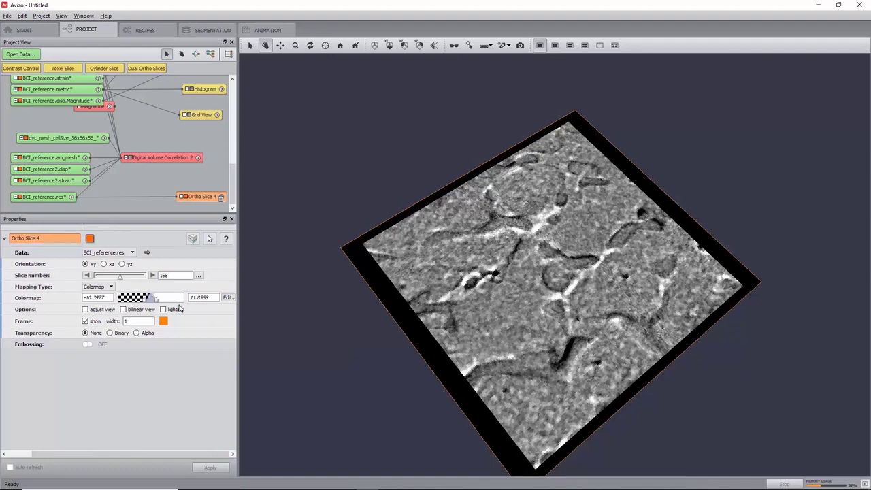
# Switch the residual slice to yz orientation at slice 188
pyautogui.moveTo(536, 408); pyautogui.dragTo(512, 415)
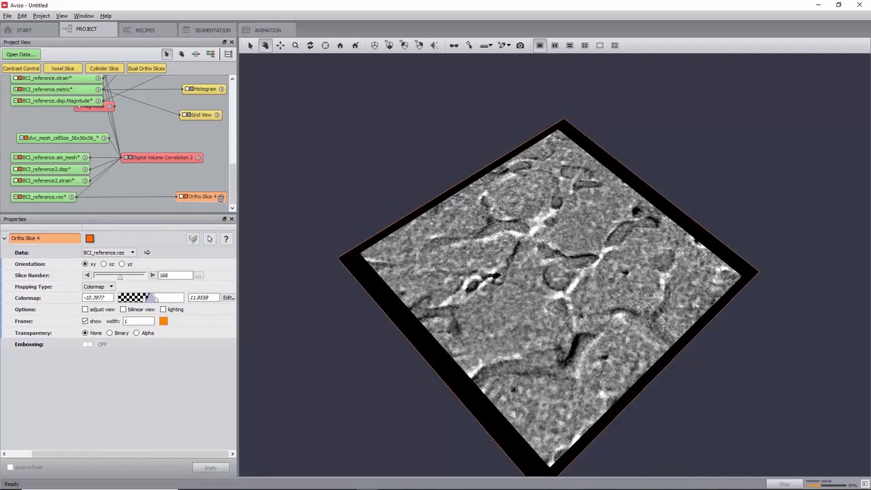
pyautogui.moveTo(531, 300); pyautogui.dragTo(577, 356)
pyautogui.click(122, 264)
pyautogui.press('Escape')
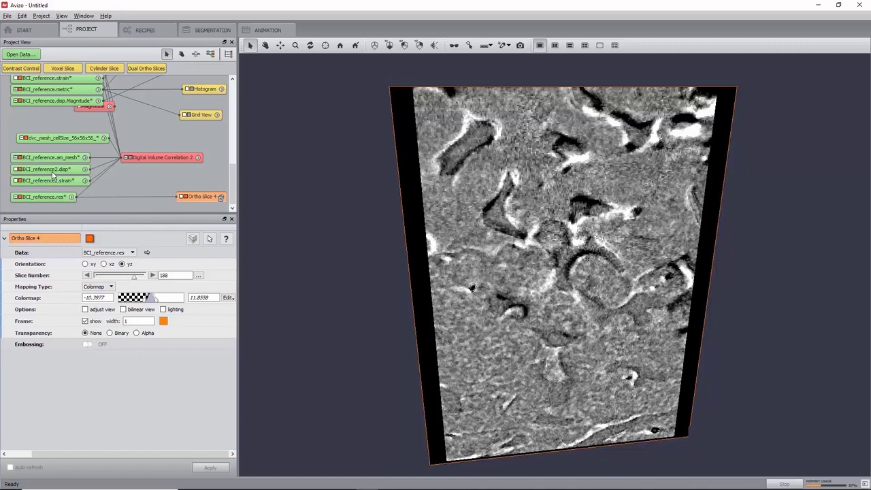
# Attach an Arithmetic module to BCI_reference2.strain
pyautogui.click(53, 172)
pyautogui.click(58, 181)
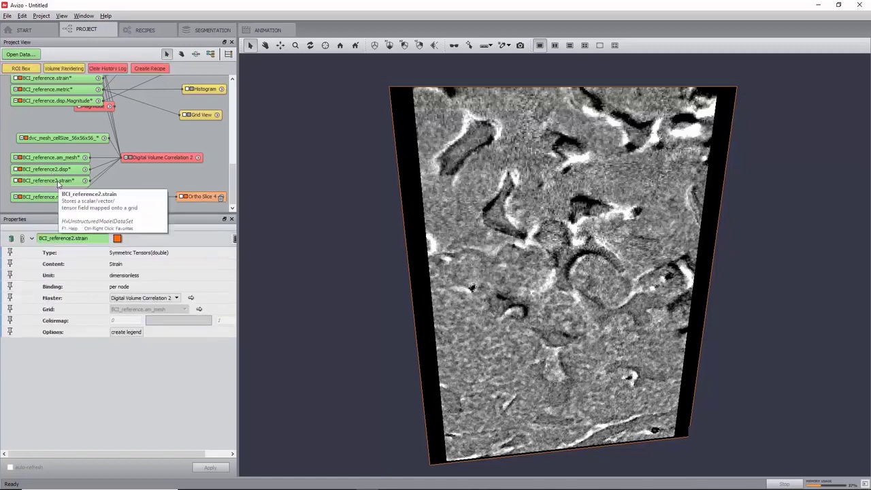
pyautogui.rightClick(58, 181)
pyautogui.write('arith')
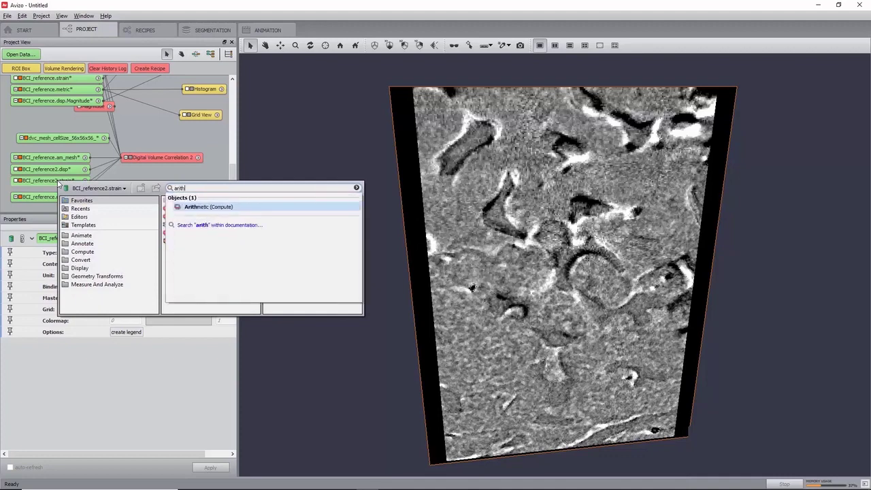
pyautogui.press('Escape')
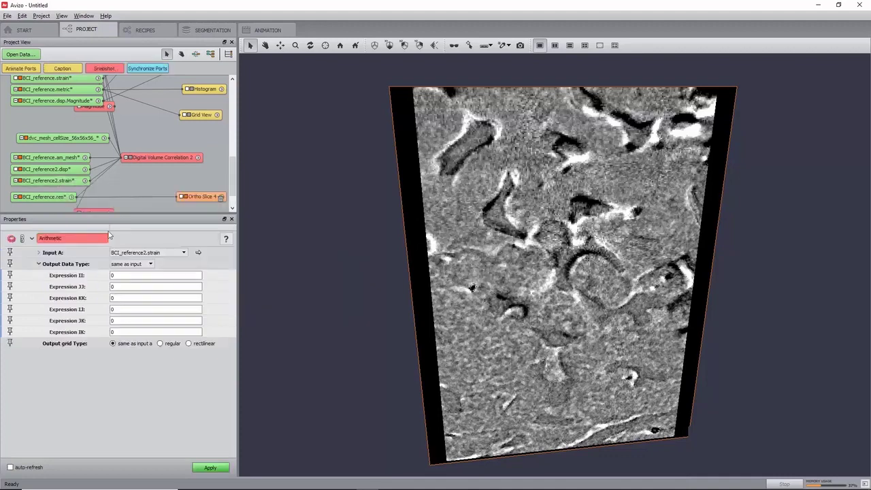
# Set scalar output with expression Akk, apply, and select the resulting Result data
pyautogui.click(142, 266)
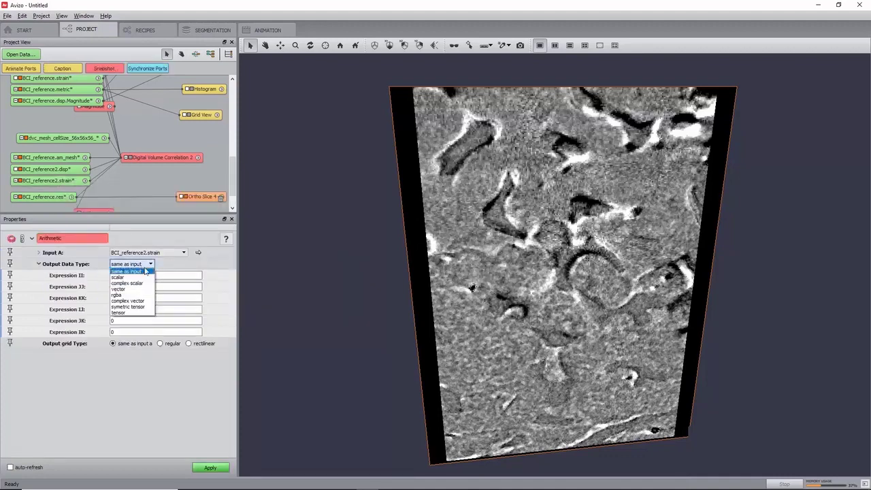
pyautogui.click(145, 275)
pyautogui.doubleClick(144, 275)
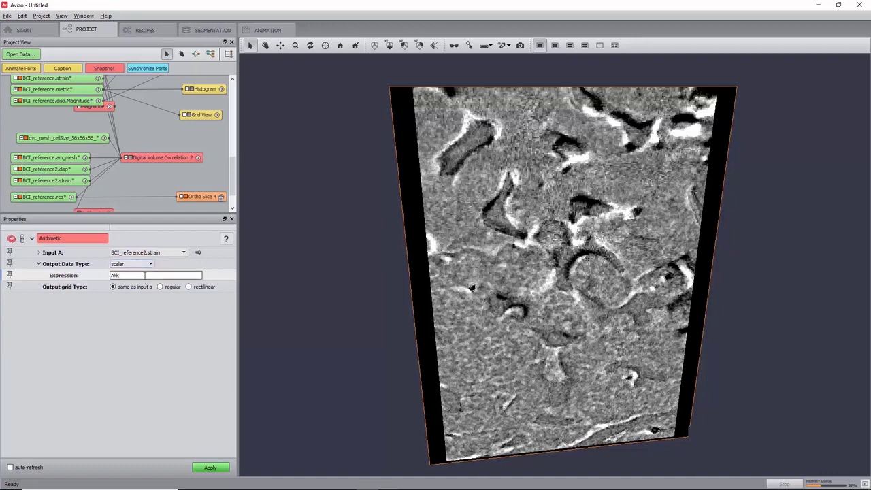
pyautogui.click(216, 470)
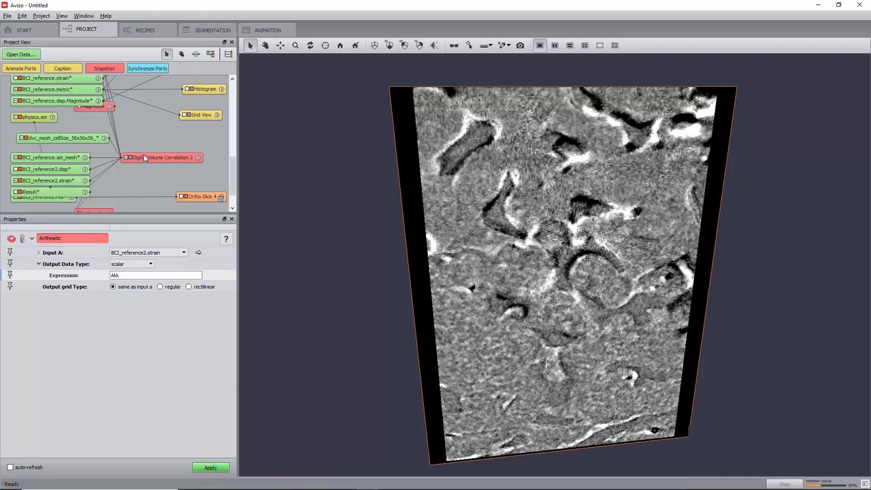
pyautogui.moveTo(59, 204); pyautogui.dragTo(121, 201)
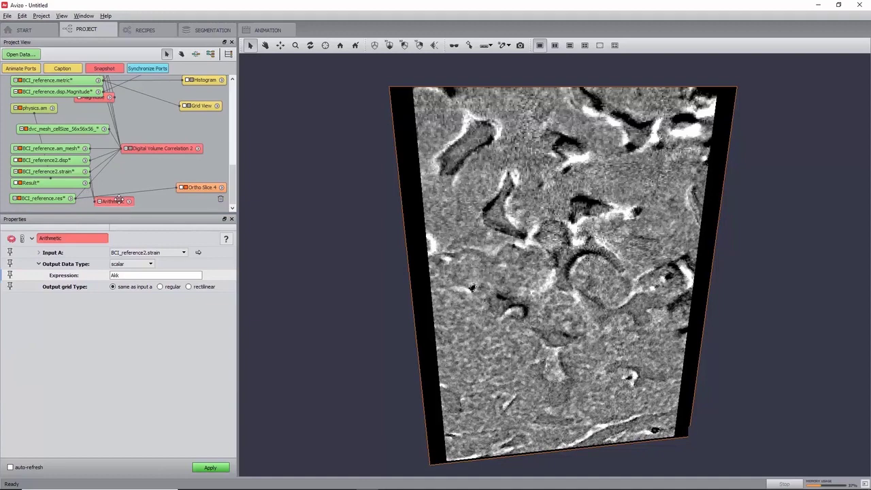
pyautogui.click(37, 183)
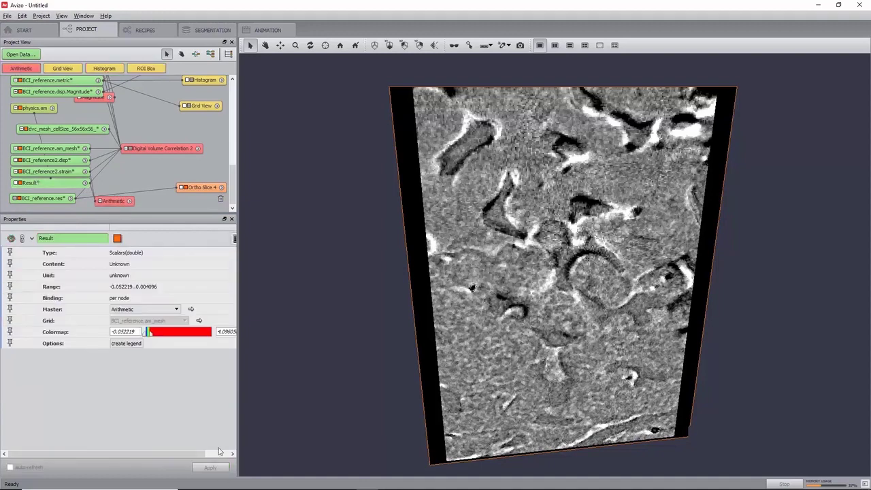
# Switch the Result data to a different colormap and rename it E33
pyautogui.rightClick(225, 334)
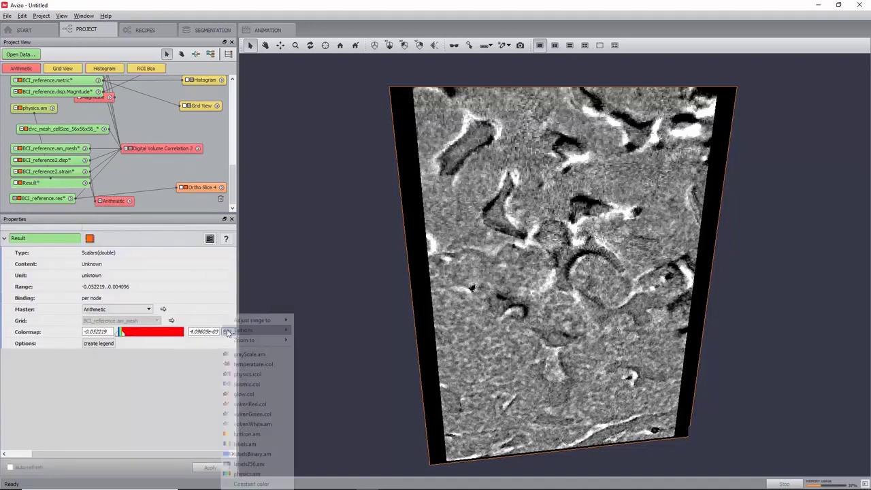
pyautogui.click(242, 364)
pyautogui.rightClick(43, 185)
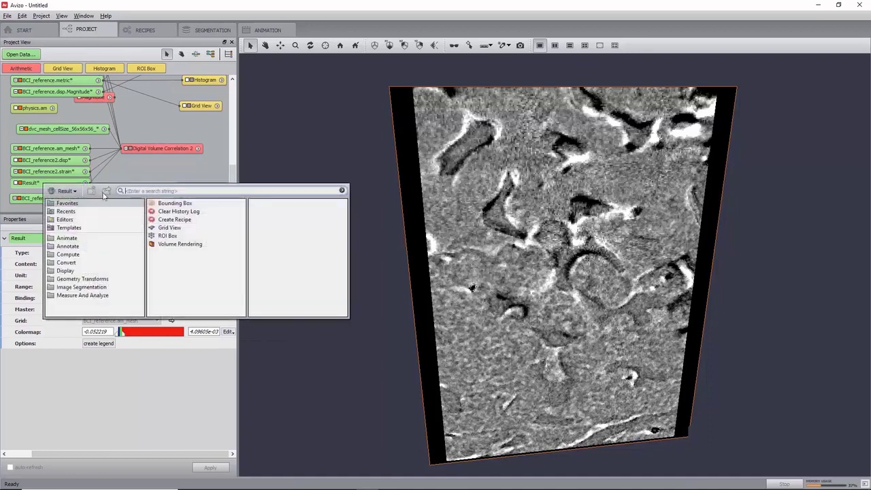
pyautogui.click(66, 191)
pyautogui.click(74, 233)
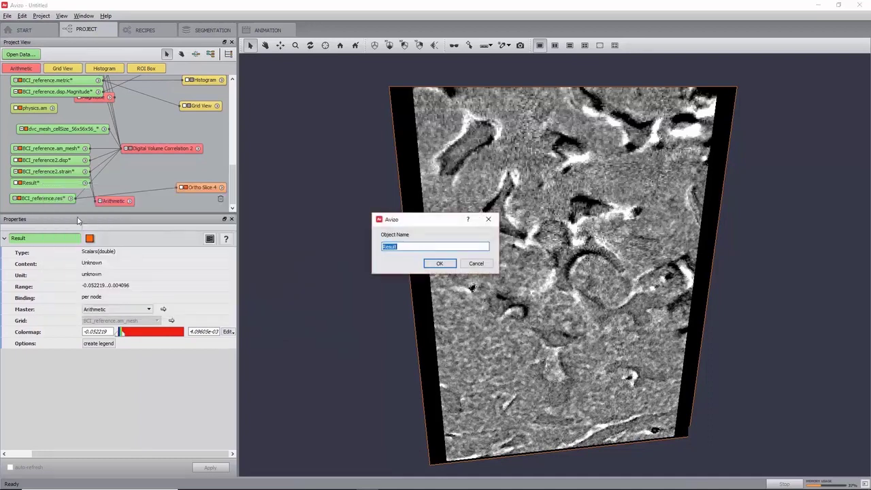
pyautogui.write('Es')
pyautogui.press('Return')
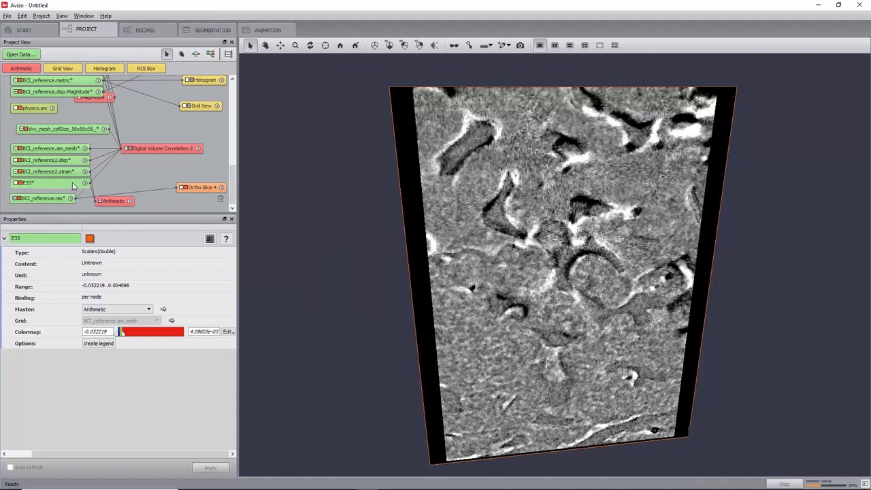
# Create a Grid View display module attached to E33
pyautogui.rightClick(72, 183)
pyautogui.click(187, 228)
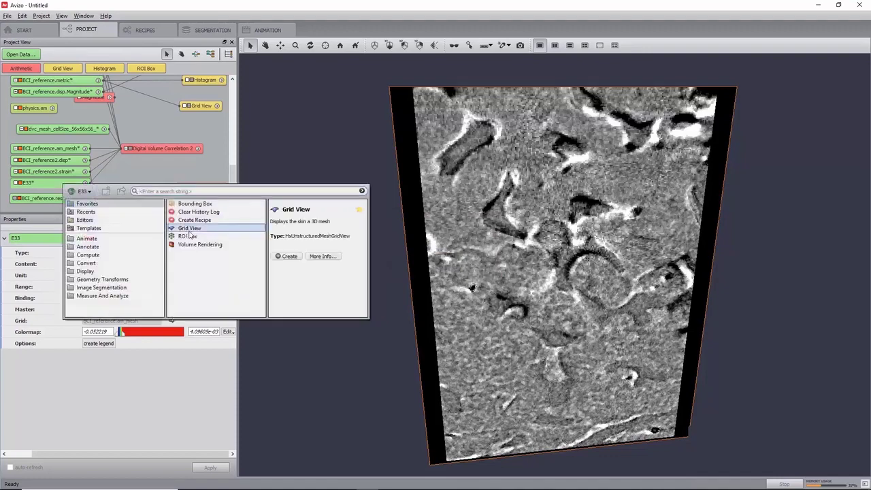
pyautogui.click(289, 258)
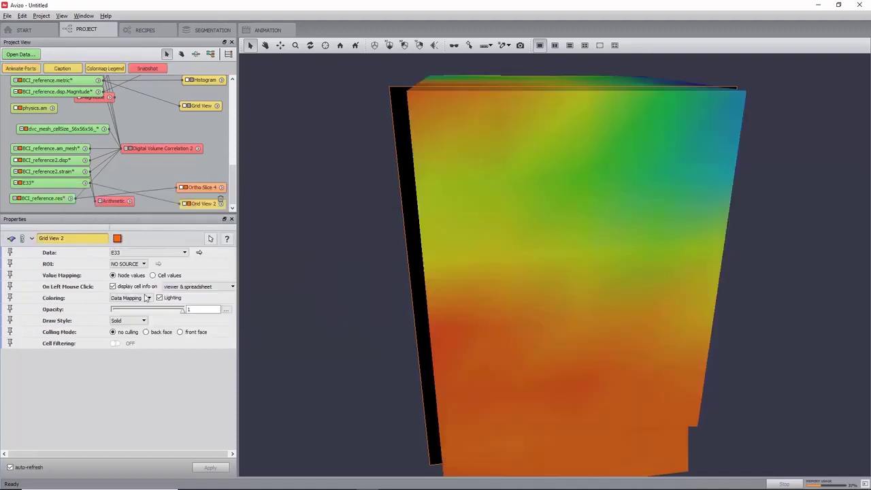
# Set Grid View 2's draw style to Solid Outline and rotate the mesh to inspect it
pyautogui.click(136, 321)
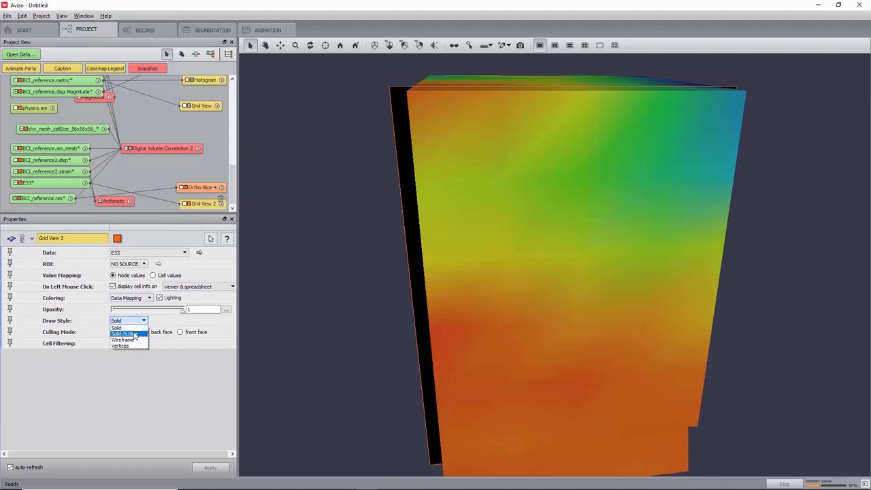
pyautogui.click(133, 332)
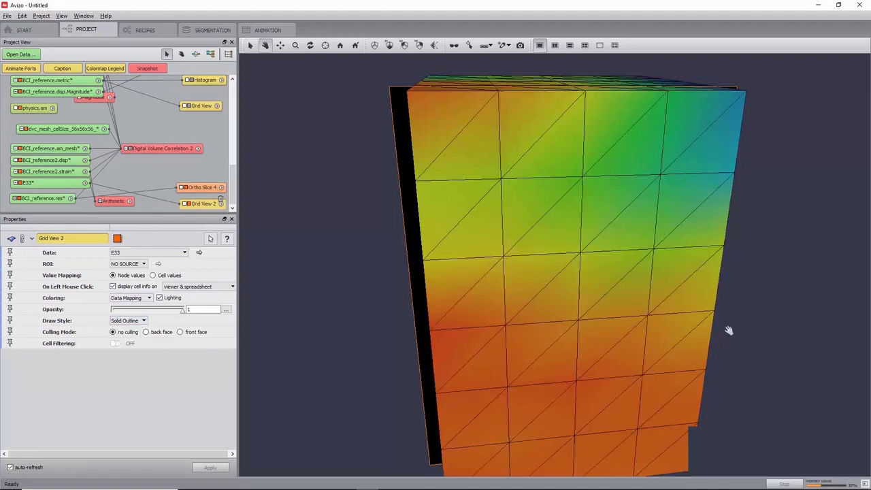
pyautogui.moveTo(729, 331); pyautogui.dragTo(537, 316)
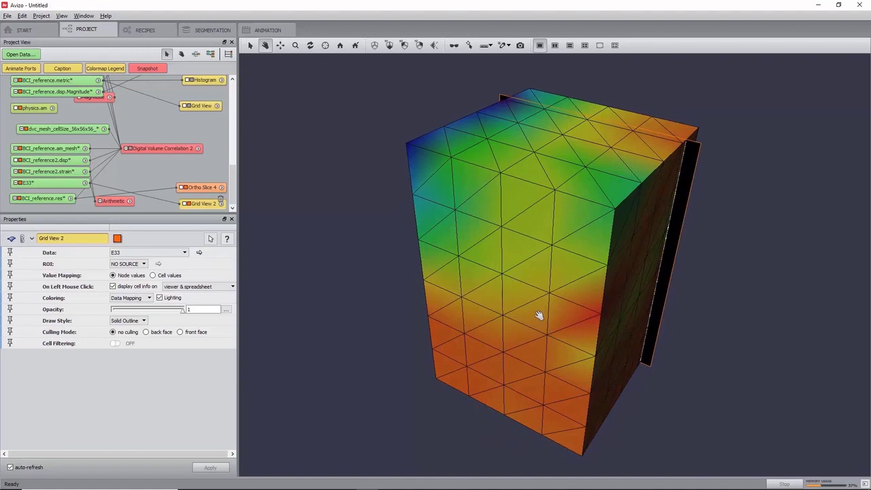